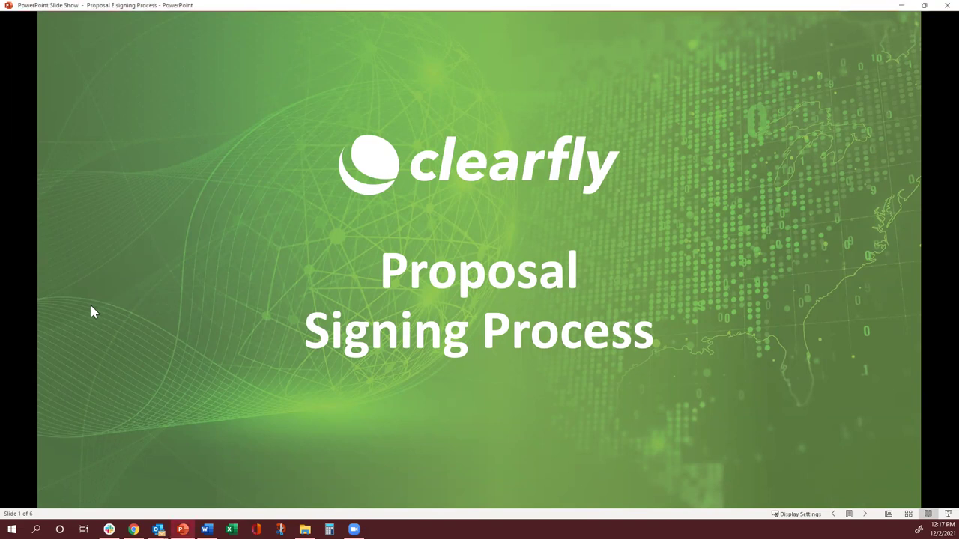
- Advance the slide show to slide 2, Proposal Signing Process, showing E-Signing and Hard Copy Signing
{"action": "left_click", "coordinate": [90, 307]}
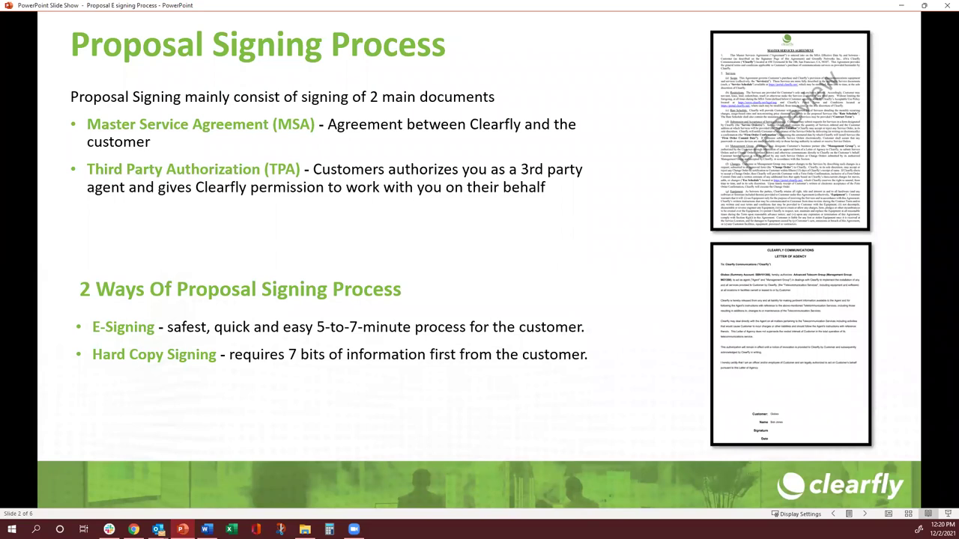
- Advance to slide 3, the seven customer details needed for hard copy signing
{"action": "left_click", "coordinate": [127, 330]}
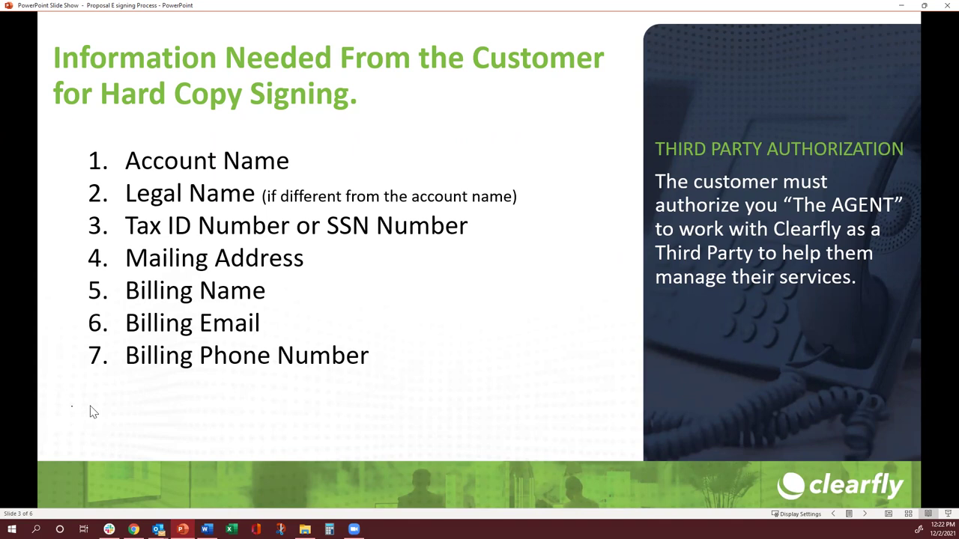
- Advance past slide 4, Proposal is Created, to slide 5, 7 Steps of E-Signing the Proposal
{"action": "left_click", "coordinate": [93, 411]}
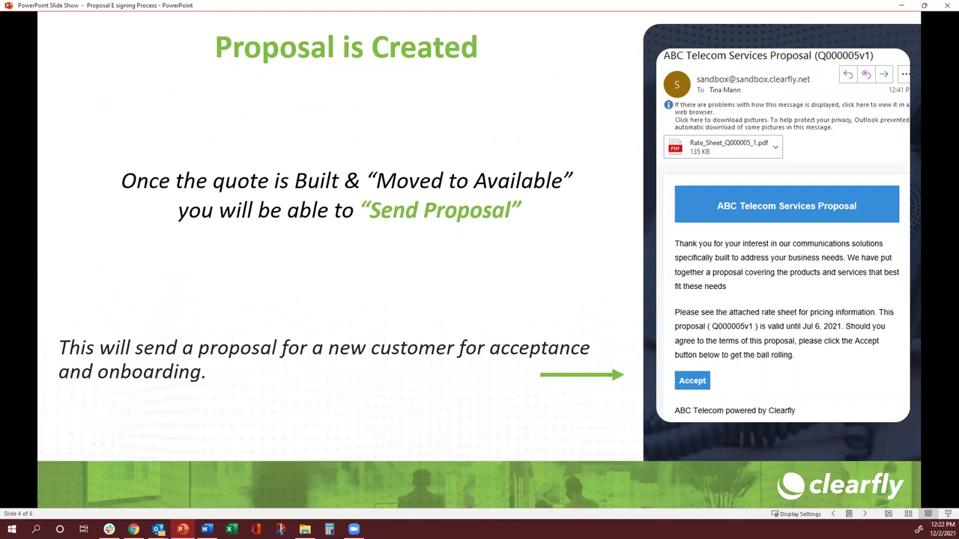
{"action": "key", "text": "alt+Tab"}
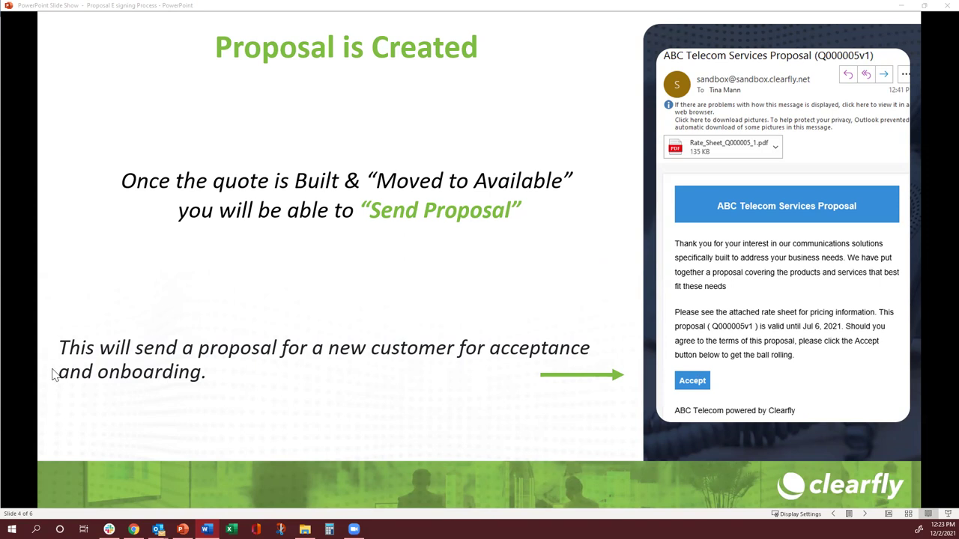
{"action": "left_click", "coordinate": [274, 432]}
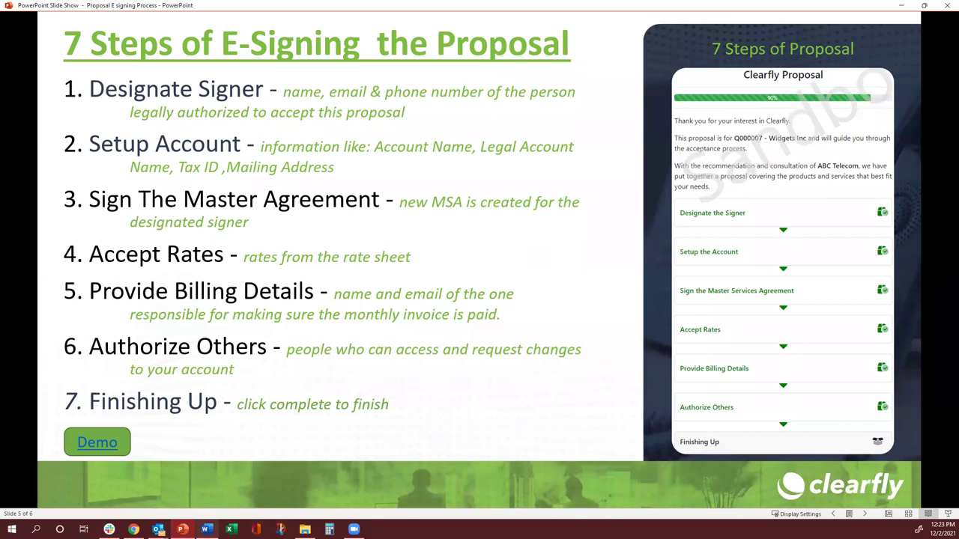
- Follow the slide's Demo link to open the Clearfly sandbox portal home page
{"action": "left_click", "coordinate": [93, 442]}
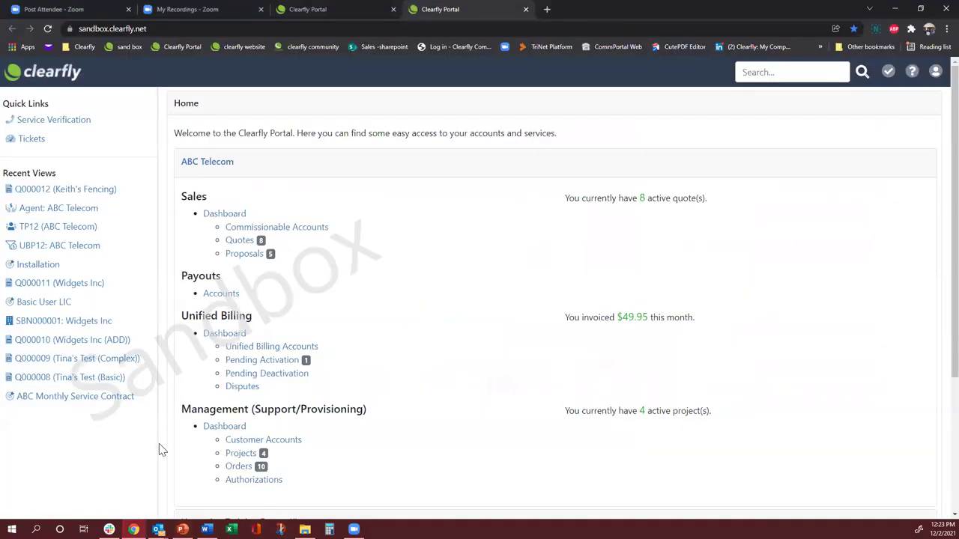
- Open the ABC Telecom Services Proposal (Q000009v1) email in Outlook and maximize it
{"action": "left_click", "coordinate": [159, 530]}
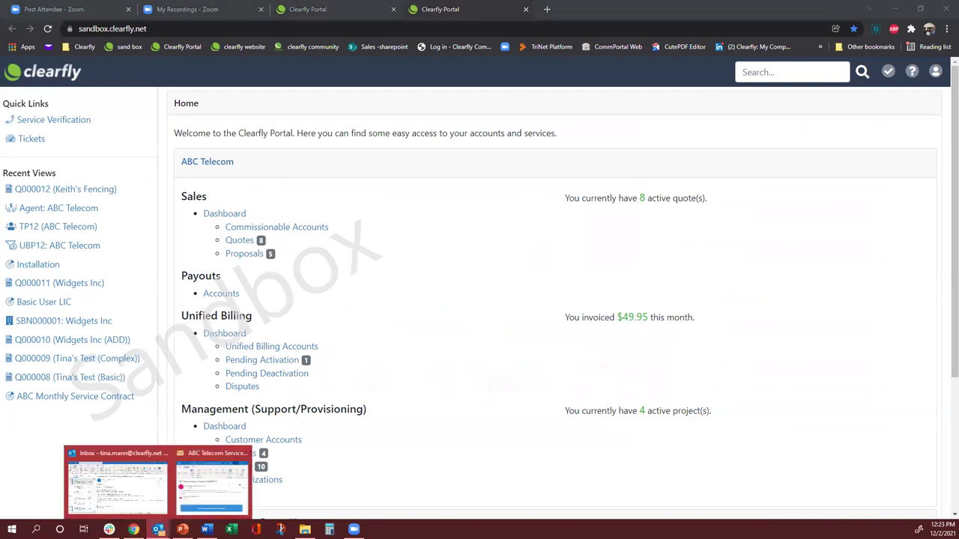
{"action": "left_click", "coordinate": [202, 491]}
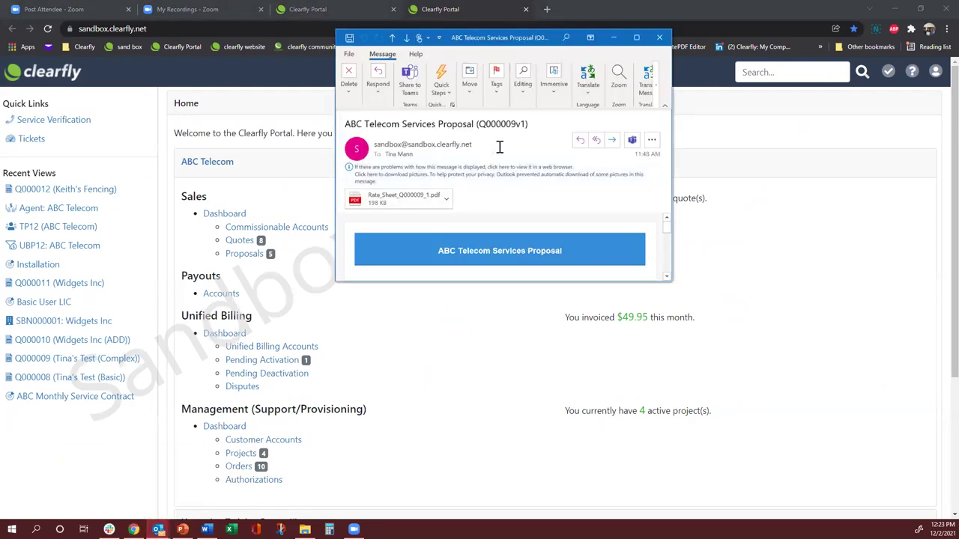
{"action": "left_click", "coordinate": [636, 36]}
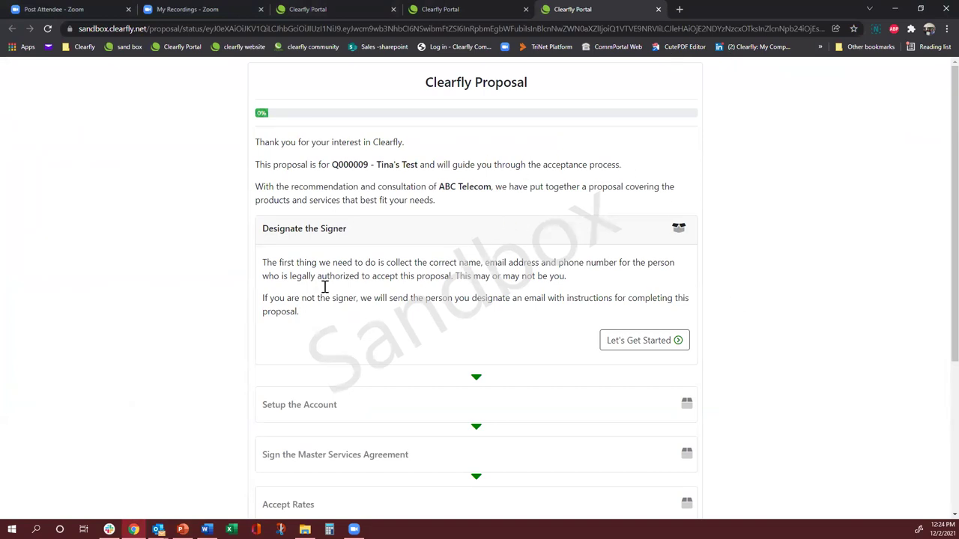
- Start the Q000009 proposal, capitalize the signer name's first letter to 'T', and designate the signer
{"action": "left_click", "coordinate": [621, 349]}
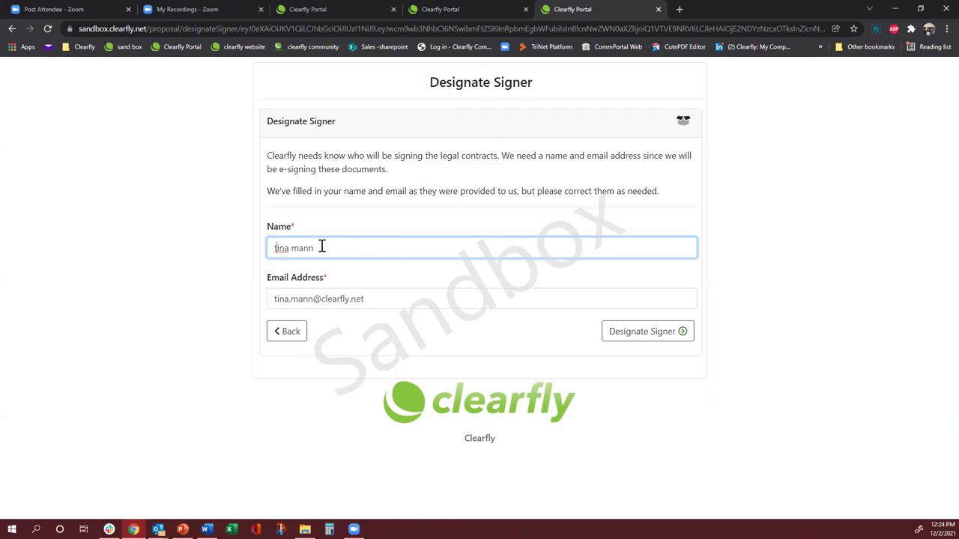
{"action": "key", "text": "Delete"}
{"action": "type", "text": "T"}
{"action": "left_click", "coordinate": [642, 340]}
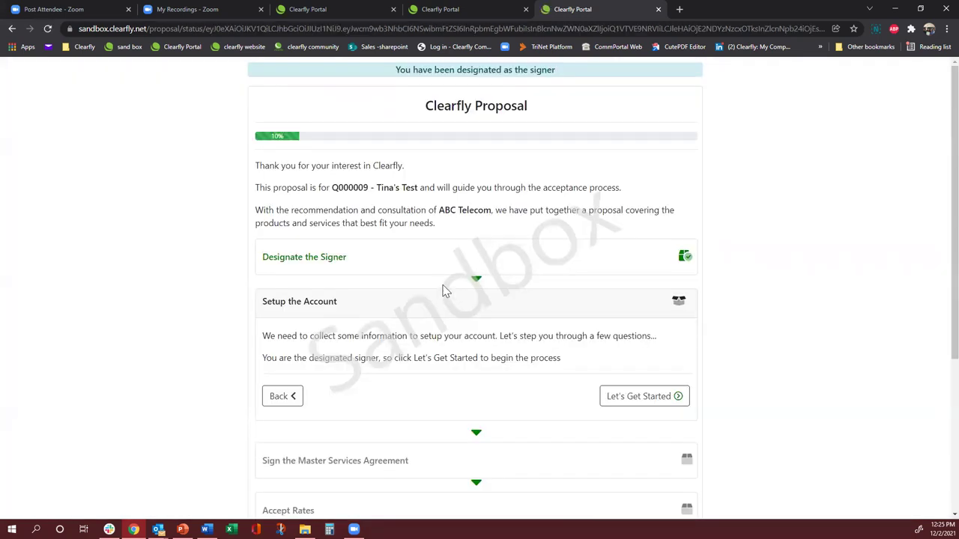
- Begin account setup as a New Clearfly Customer and continue to the Account Details form
{"action": "scroll", "coordinate": [442, 293], "scroll_direction": "down", "scroll_amount": 1}
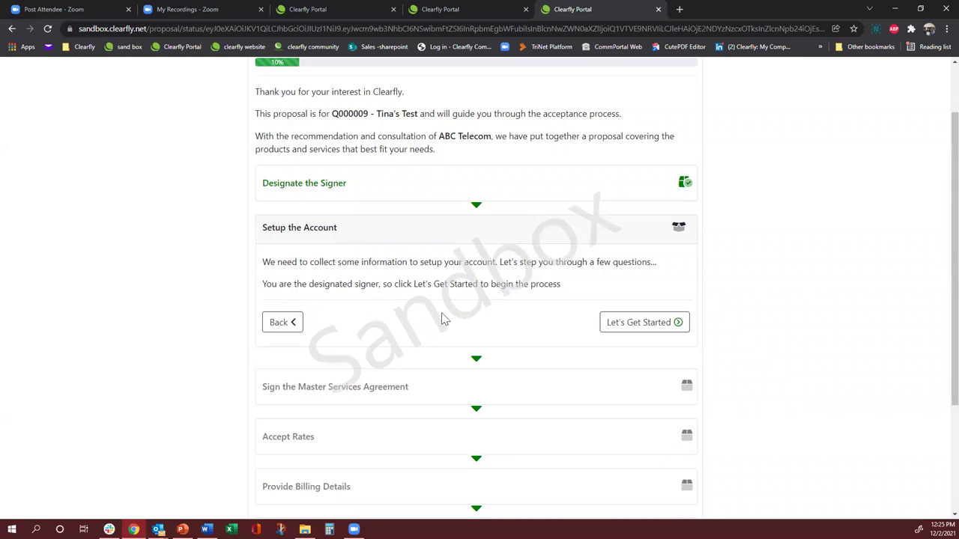
{"action": "left_click", "coordinate": [649, 328]}
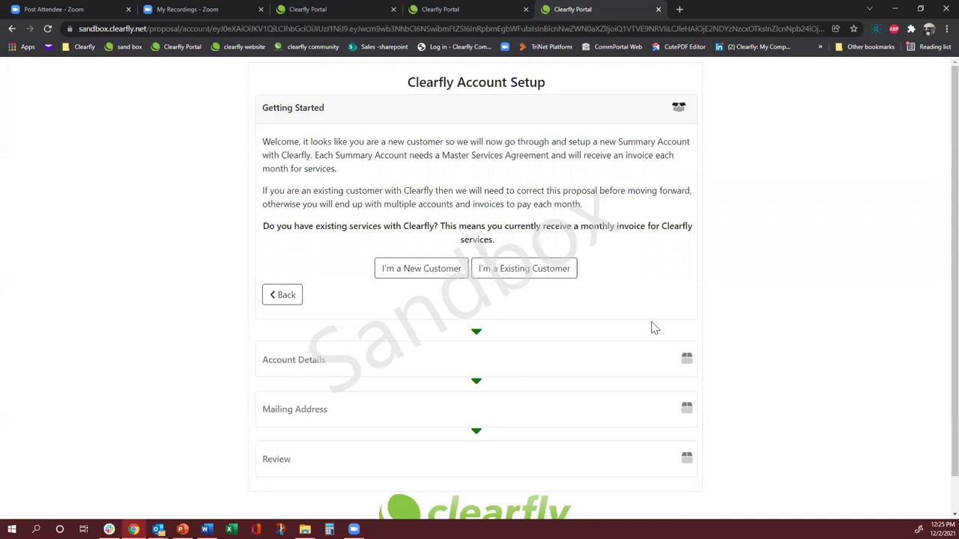
{"action": "left_click", "coordinate": [410, 274]}
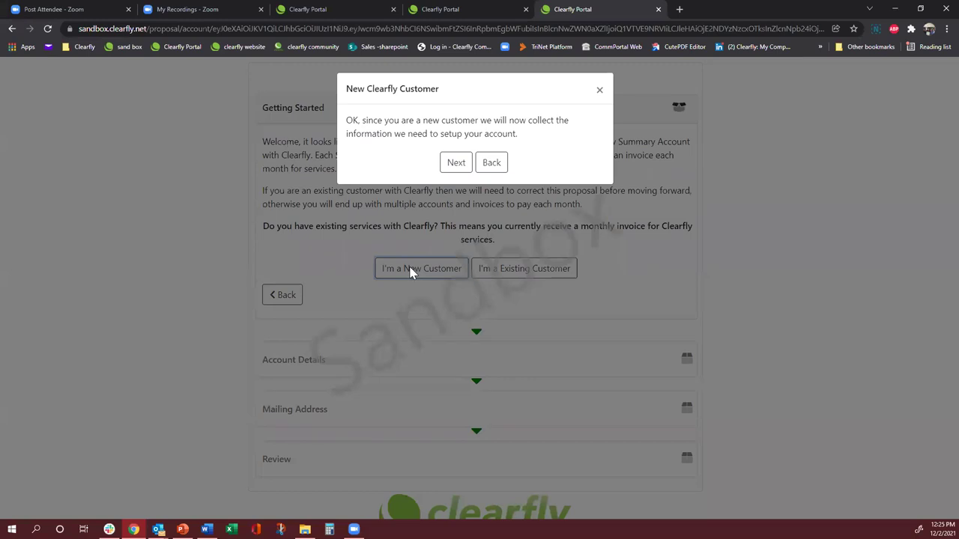
{"action": "left_click", "coordinate": [456, 162]}
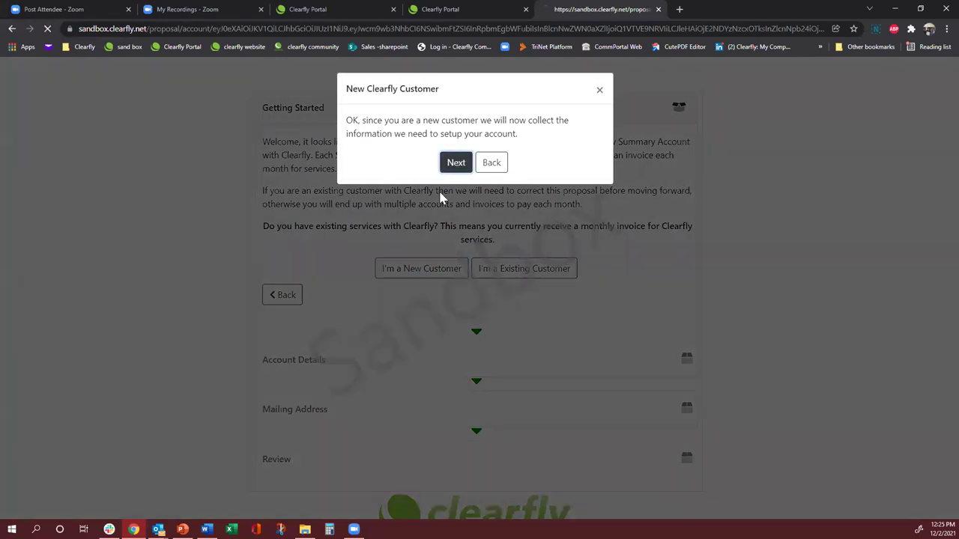
- Enter the organization name and the account tax ID (EIN), then submit Account Details
{"action": "scroll", "coordinate": [378, 313], "scroll_direction": "down", "scroll_amount": 1}
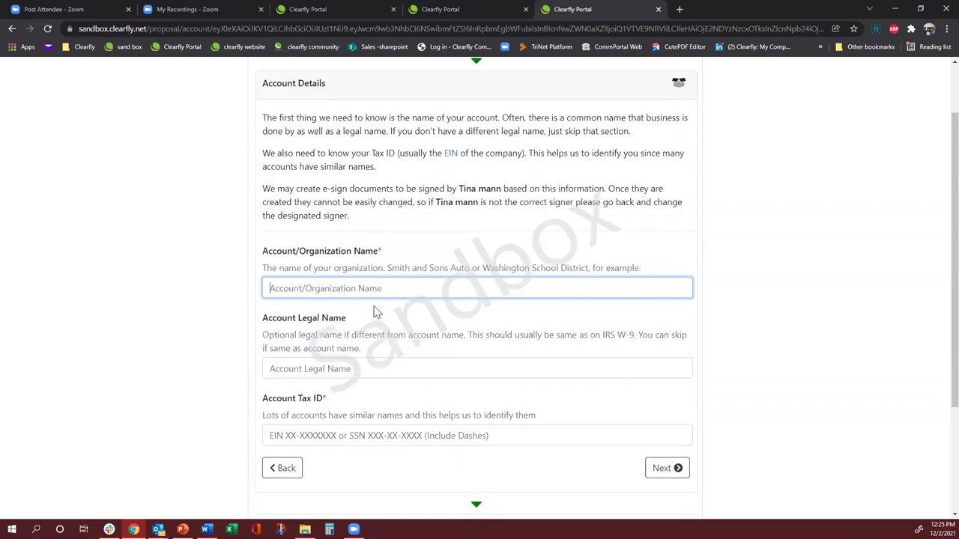
{"action": "scroll", "coordinate": [434, 202], "scroll_direction": "down", "scroll_amount": 1}
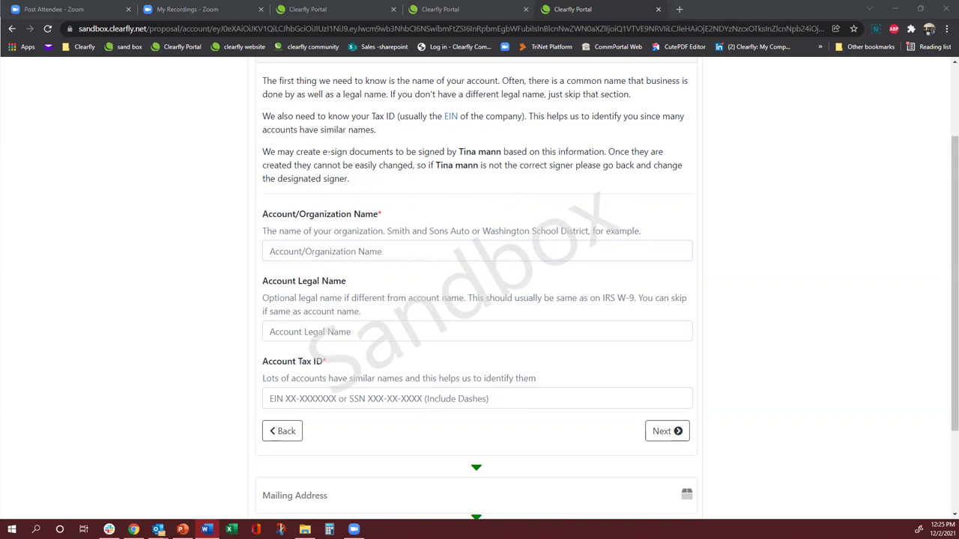
{"action": "left_click", "coordinate": [284, 253]}
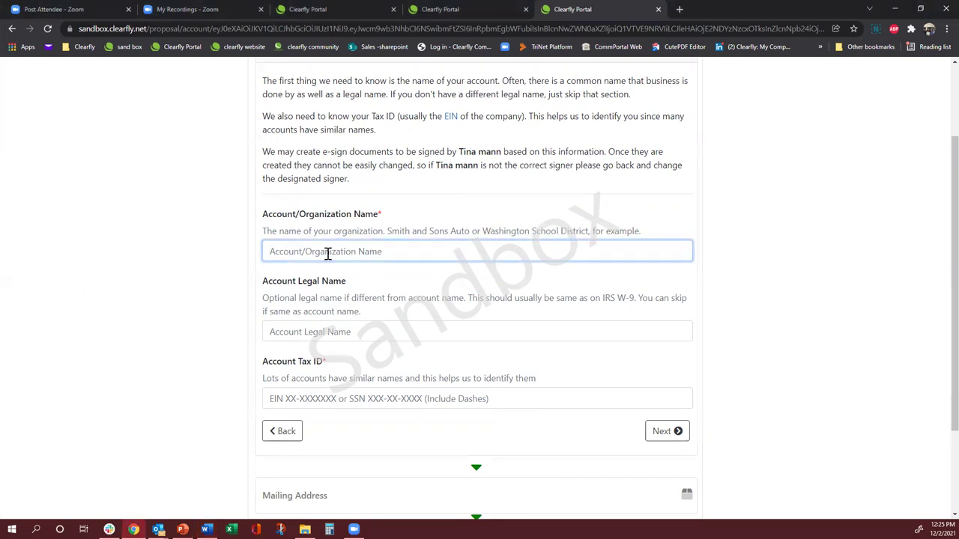
{"action": "type", "text": "Tina Test"}
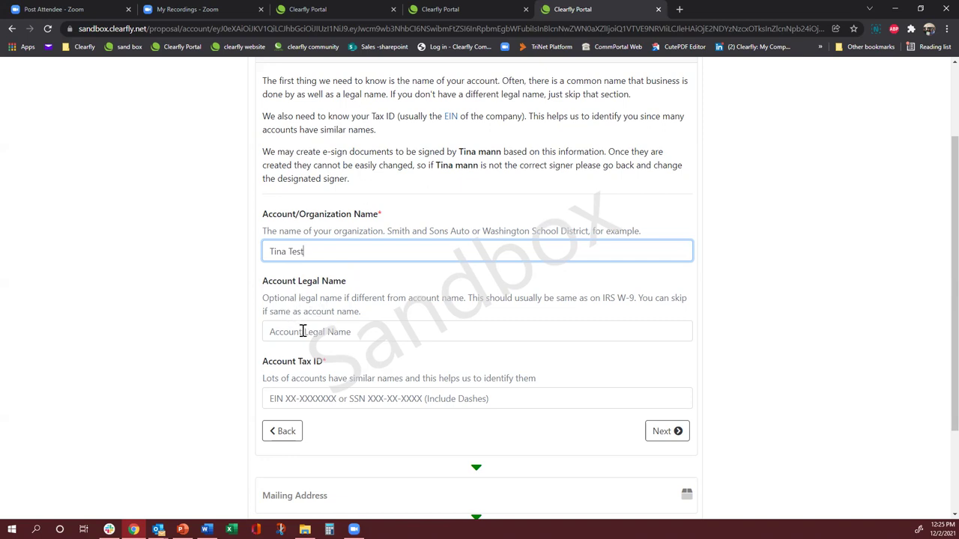
{"action": "scroll", "coordinate": [422, 337], "scroll_direction": "down", "scroll_amount": 1}
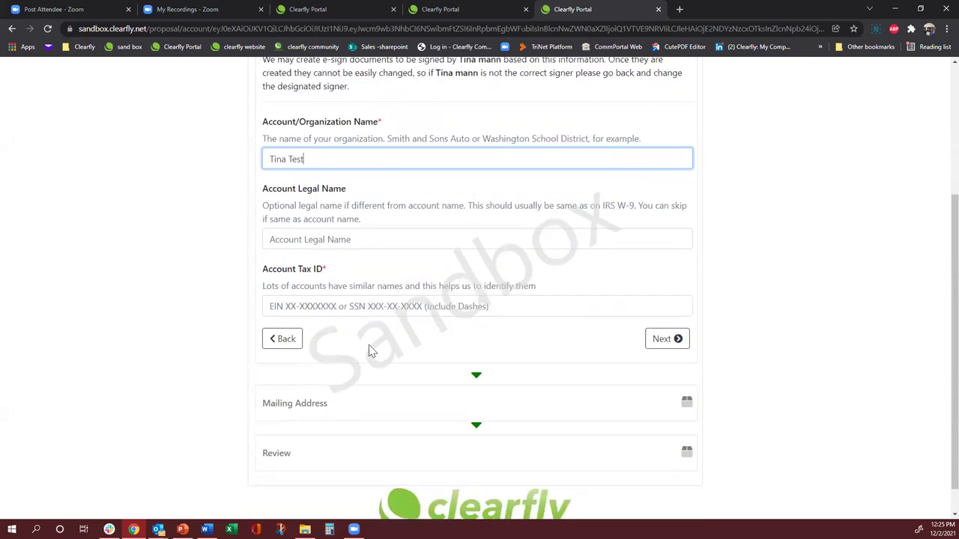
{"action": "left_click", "coordinate": [285, 309]}
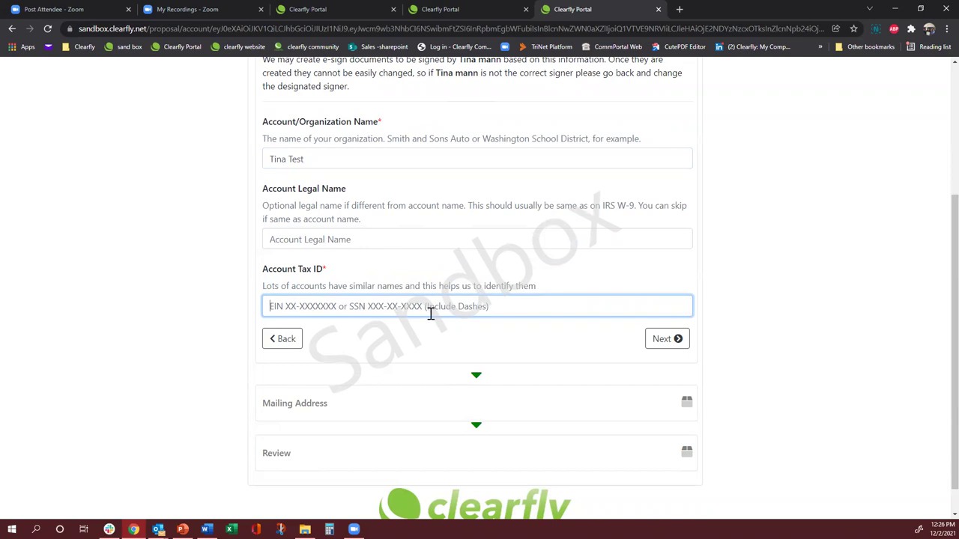
{"action": "type", "text": "12-3456789"}
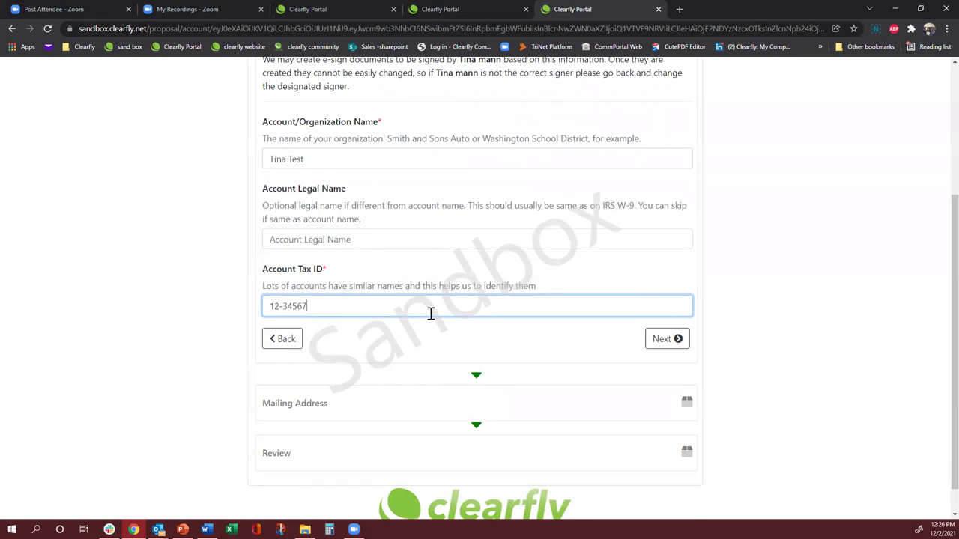
{"action": "left_click", "coordinate": [660, 338]}
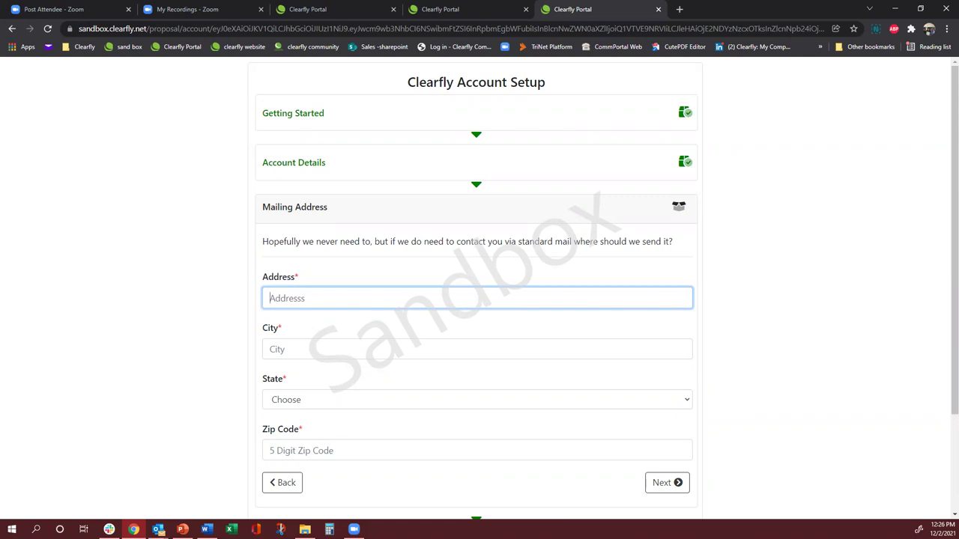
- Fill the mailing address from the saved Chrome autofill address, then submit it and the review summary
{"action": "left_click", "coordinate": [290, 301]}
{"action": "left_click", "coordinate": [315, 77]}
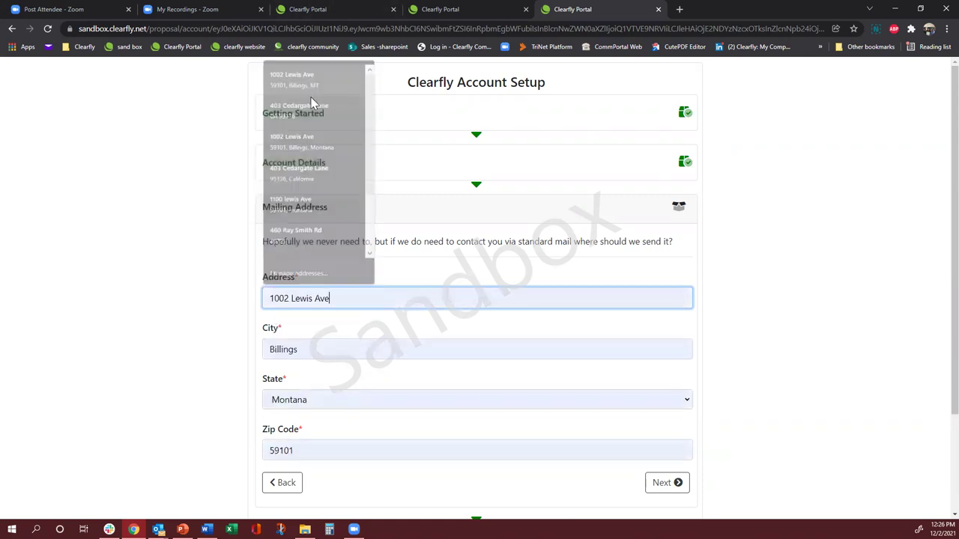
{"action": "scroll", "coordinate": [401, 308], "scroll_direction": "down", "scroll_amount": 3}
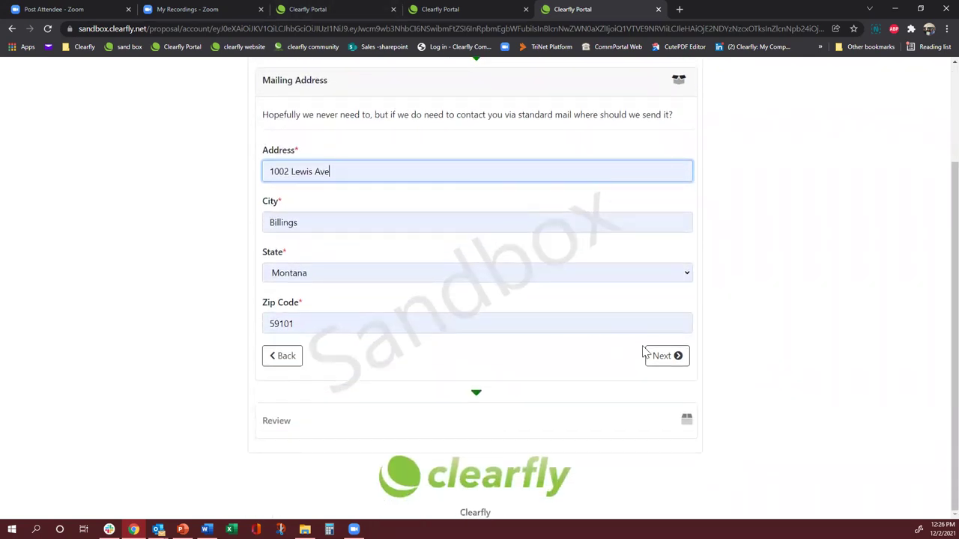
{"action": "left_click", "coordinate": [653, 358]}
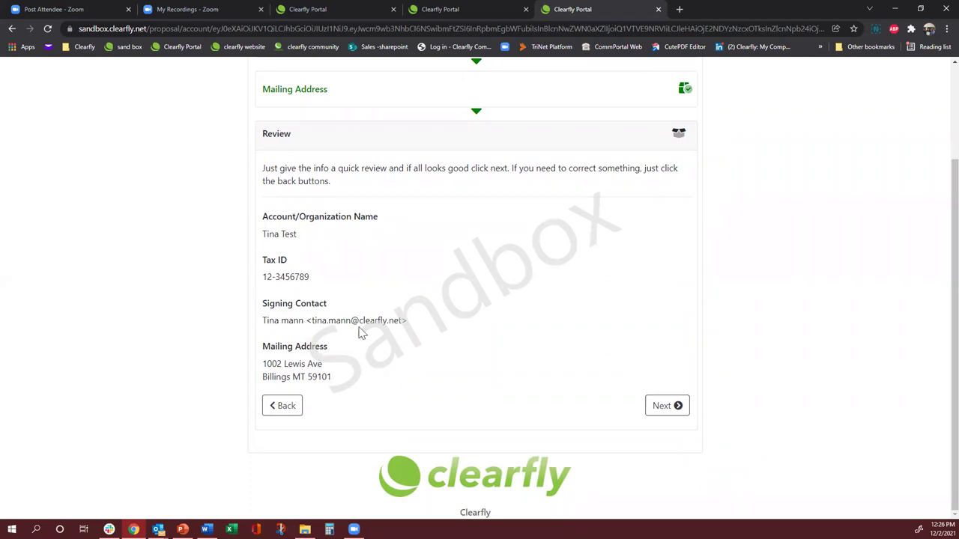
{"action": "left_click", "coordinate": [659, 409]}
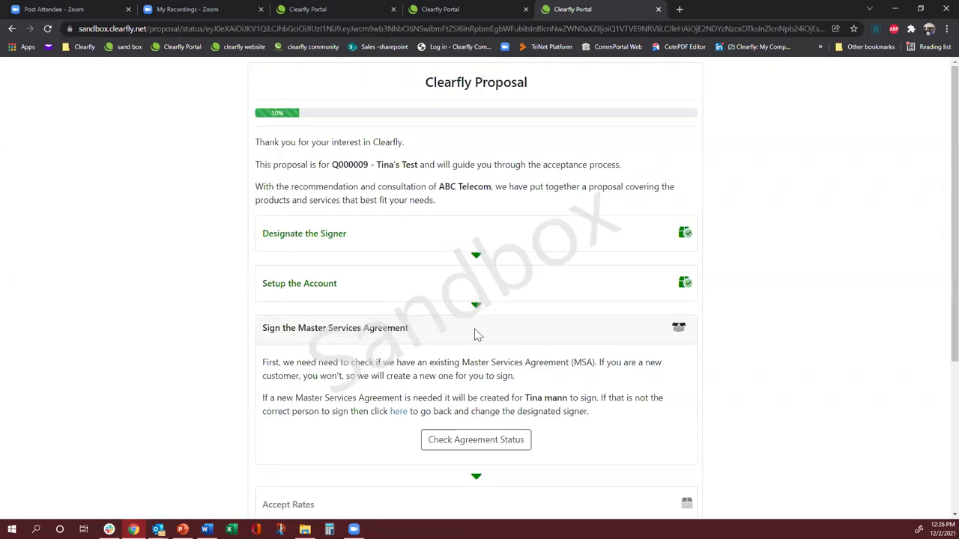
- Request the Master Services Agreement and refresh until it shows ready to sign at 45%
{"action": "scroll", "coordinate": [477, 329], "scroll_direction": "down", "scroll_amount": 1}
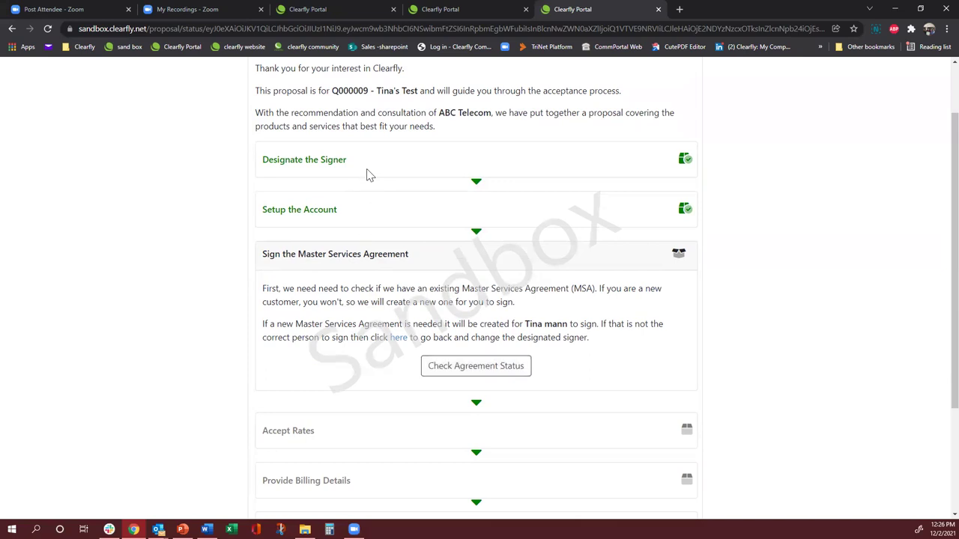
{"action": "left_click", "coordinate": [456, 369]}
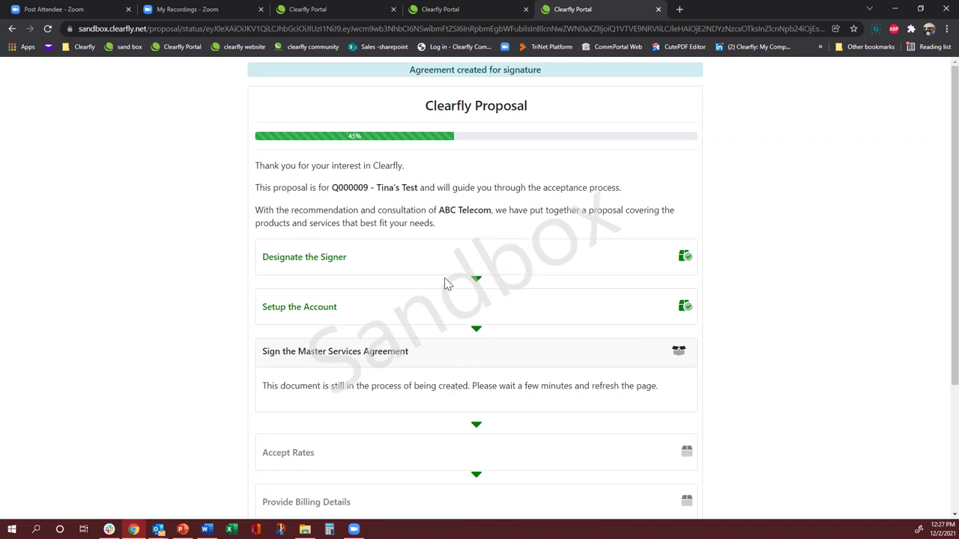
{"action": "scroll", "coordinate": [419, 268], "scroll_direction": "down", "scroll_amount": 1}
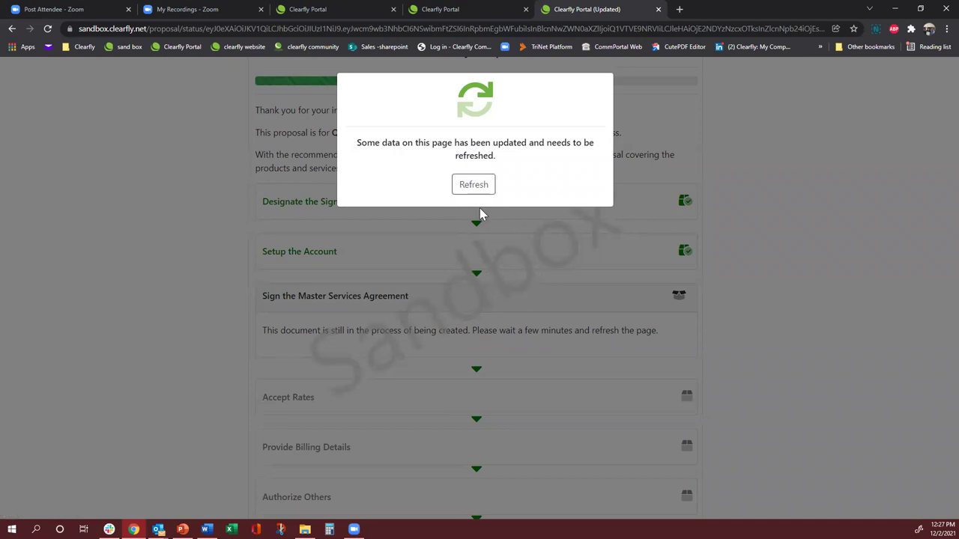
{"action": "left_click", "coordinate": [472, 186]}
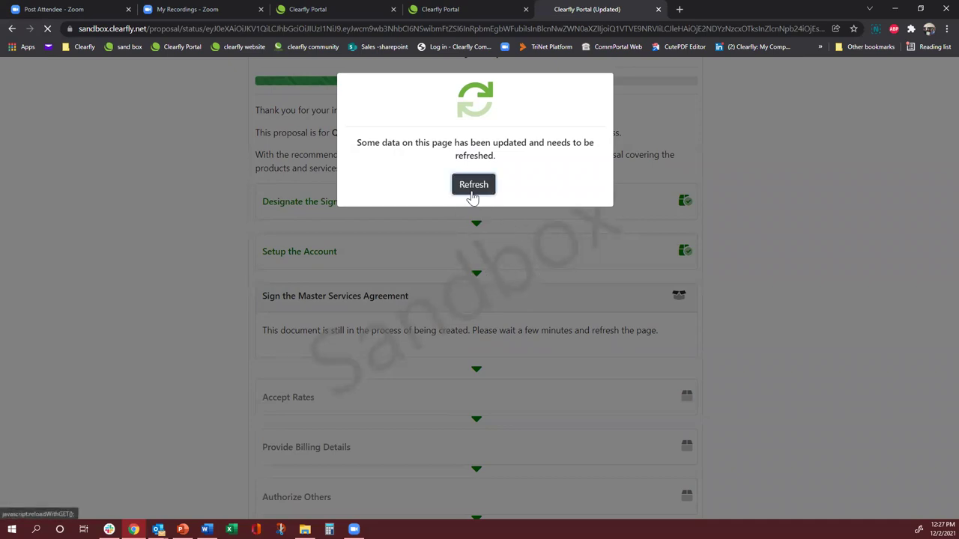
{"action": "scroll", "coordinate": [433, 214], "scroll_direction": "down", "scroll_amount": 2}
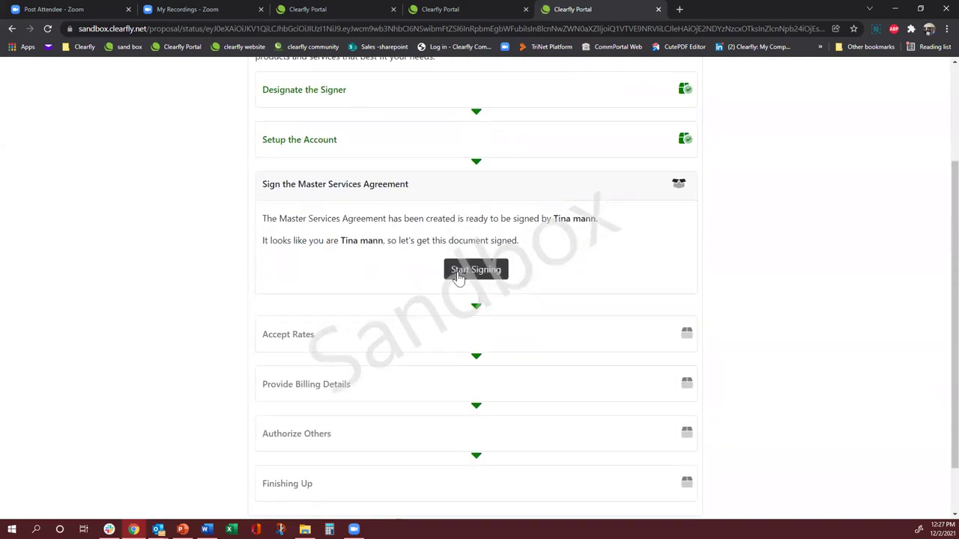
- Open the Master Services Agreement in the e-signing view, dismissing the not-legally-binding notice
{"action": "left_click", "coordinate": [459, 276]}
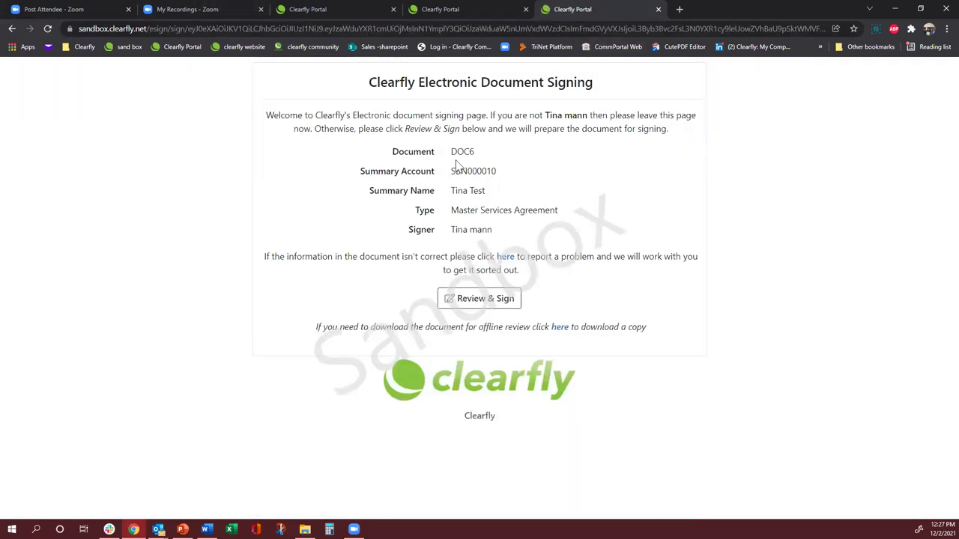
{"action": "left_click", "coordinate": [480, 307]}
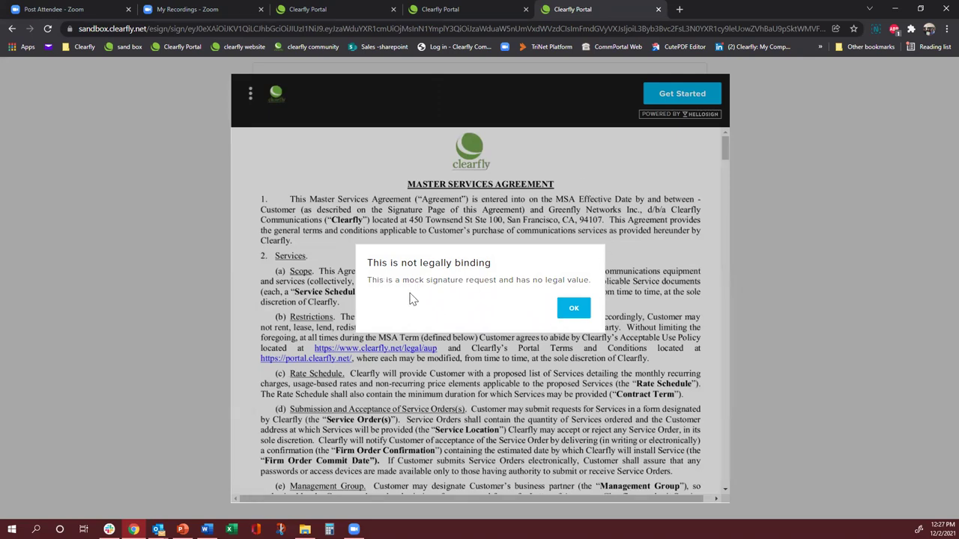
{"action": "left_click", "coordinate": [572, 312]}
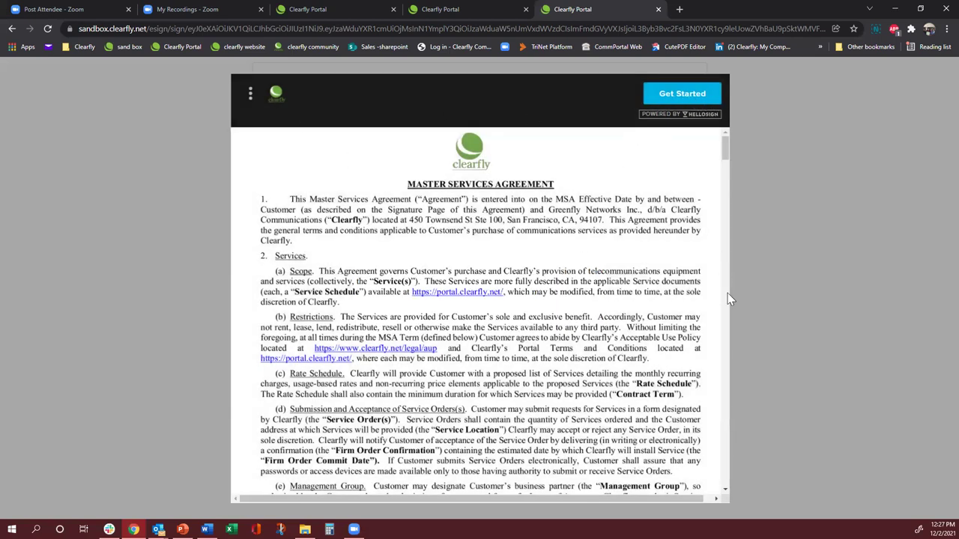
- Jump to the MSA's empty customer signature field, then scroll through the document back to it
{"action": "left_click", "coordinate": [679, 104]}
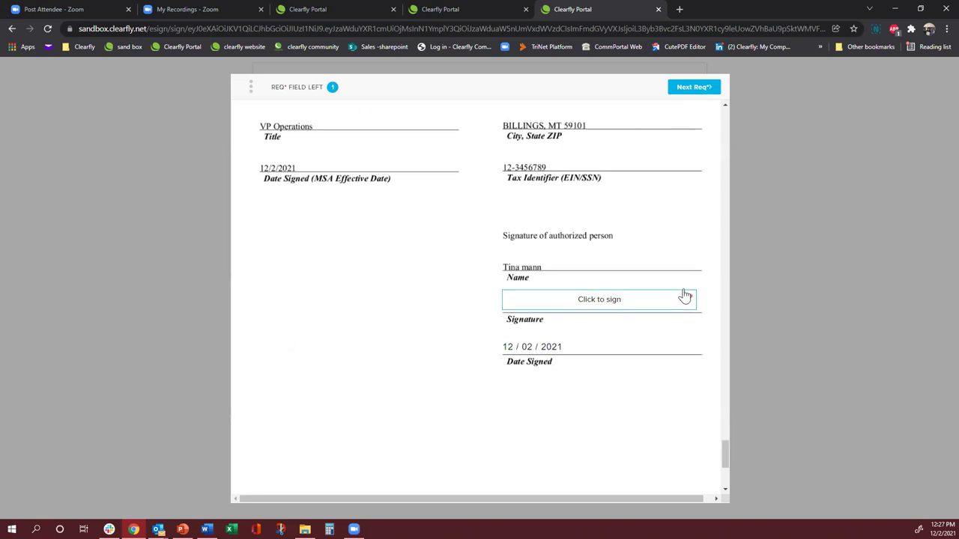
{"action": "scroll", "coordinate": [681, 297], "scroll_direction": "up", "scroll_amount": 7}
{"action": "scroll", "coordinate": [684, 296], "scroll_direction": "up", "scroll_amount": 15}
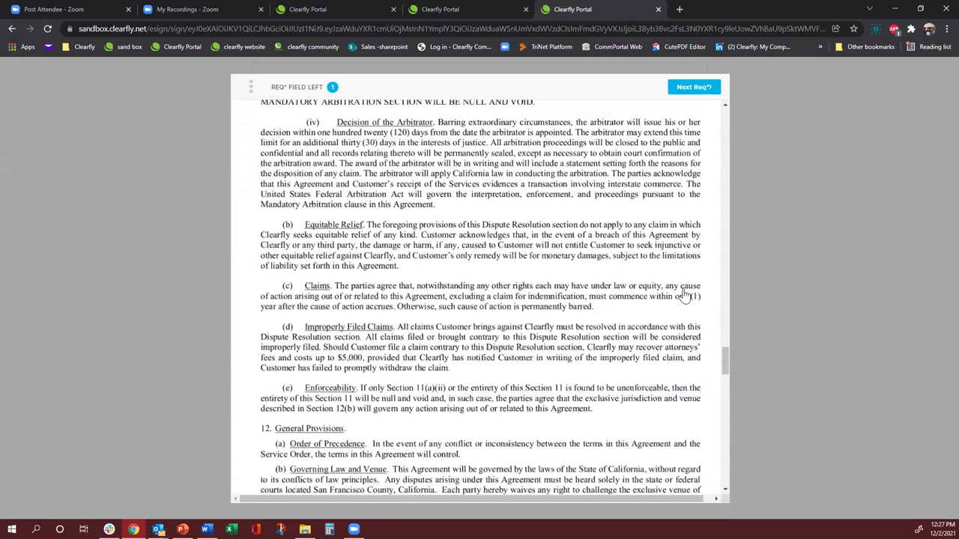
{"action": "scroll", "coordinate": [684, 297], "scroll_direction": "down", "scroll_amount": 6}
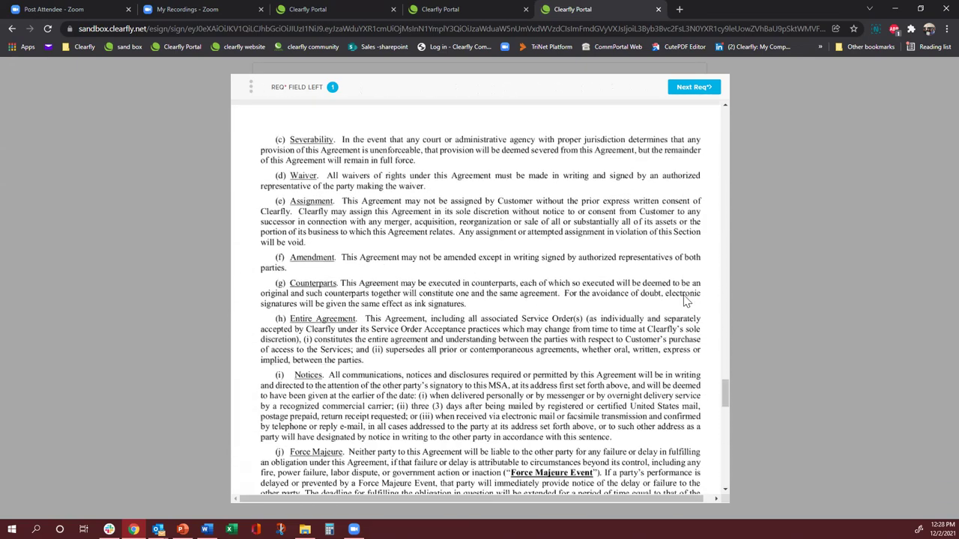
{"action": "scroll", "coordinate": [684, 296], "scroll_direction": "down", "scroll_amount": 10}
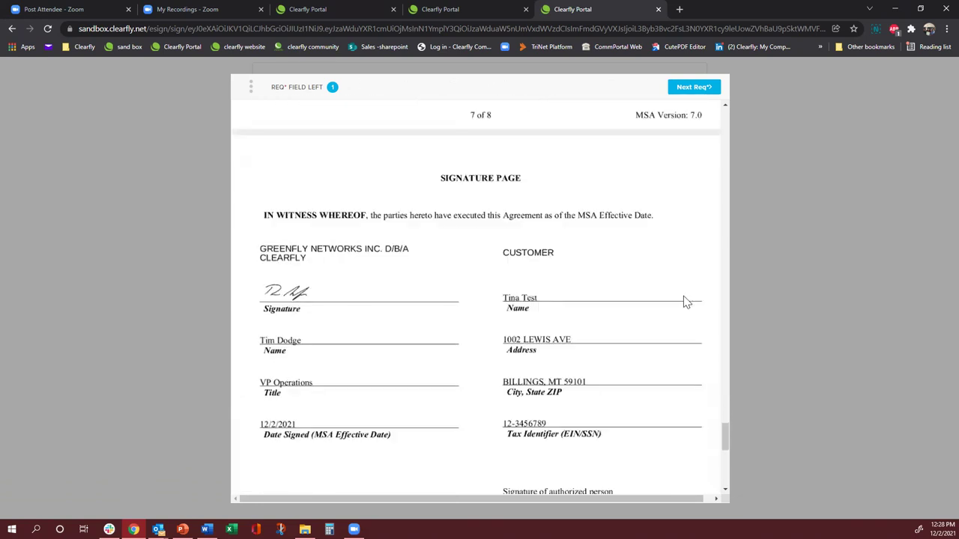
{"action": "scroll", "coordinate": [684, 302], "scroll_direction": "down", "scroll_amount": 5}
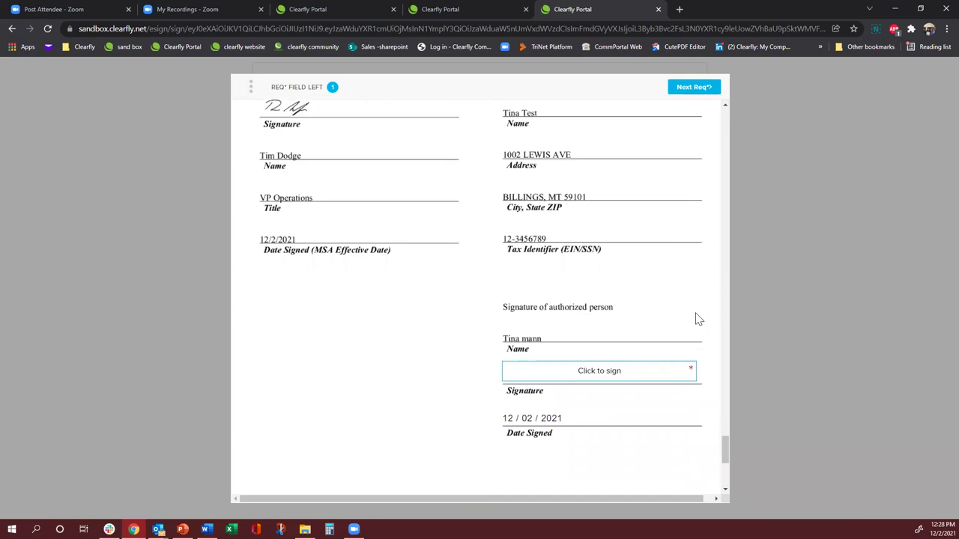
- Insert a typed customer signature into the MSA and agree, bringing the proposal to 50%
{"action": "left_click", "coordinate": [564, 381]}
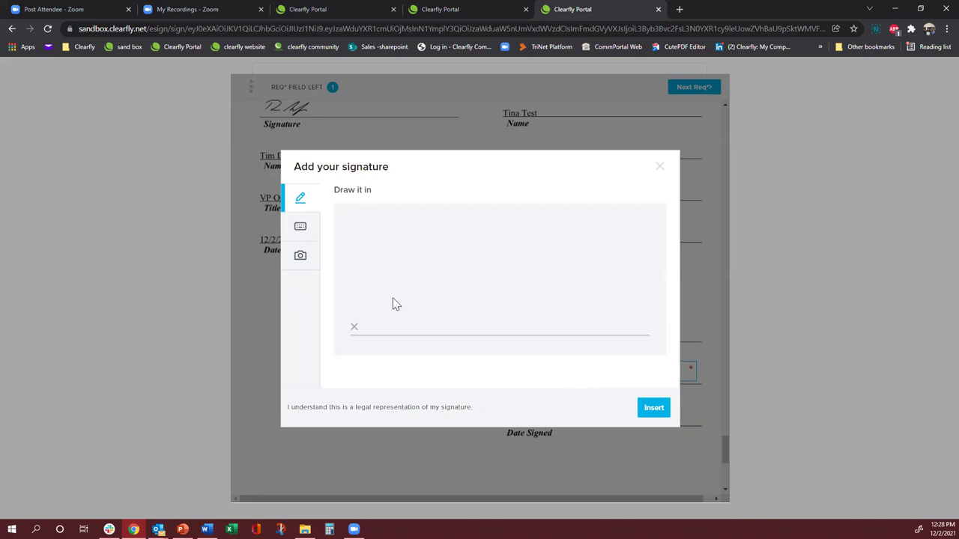
{"action": "left_click", "coordinate": [302, 228]}
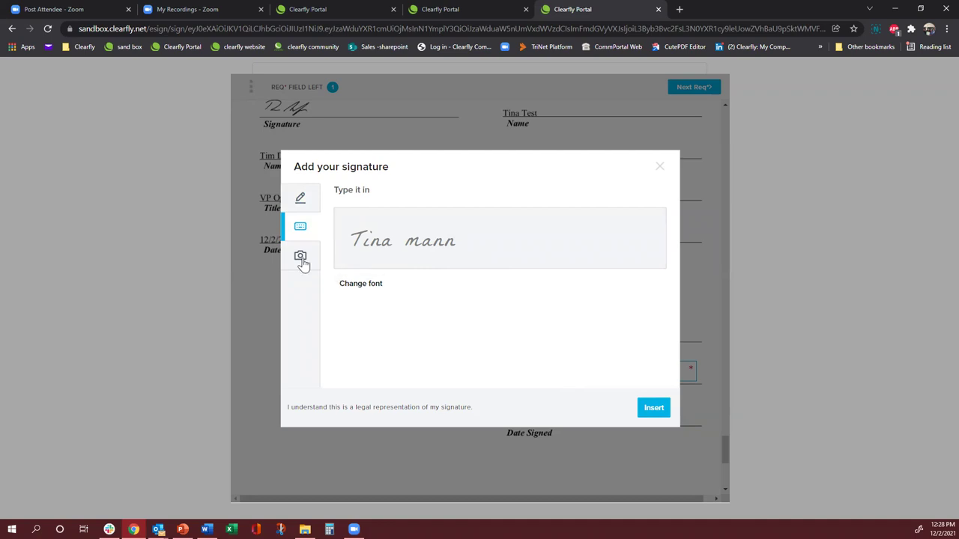
{"action": "left_click", "coordinate": [651, 410]}
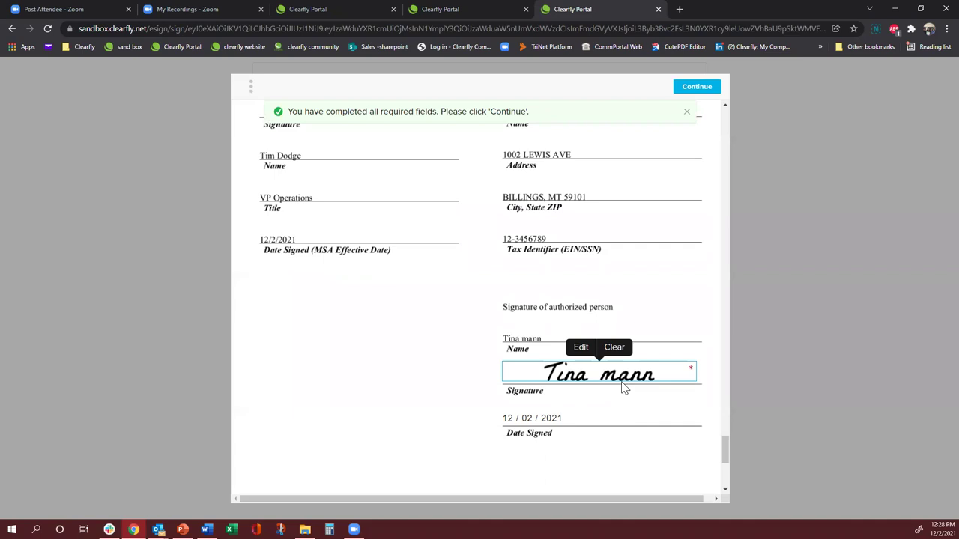
{"action": "left_click", "coordinate": [697, 88]}
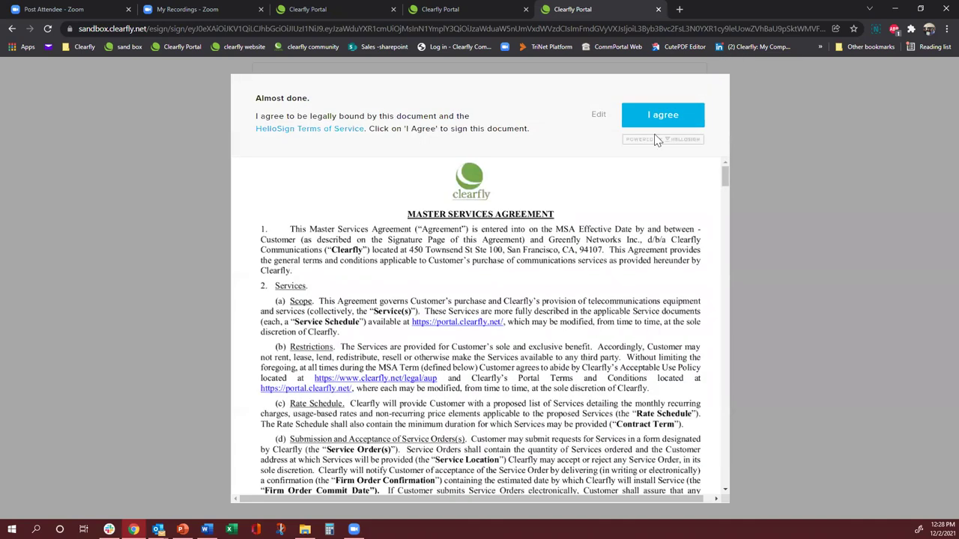
{"action": "left_click", "coordinate": [670, 120]}
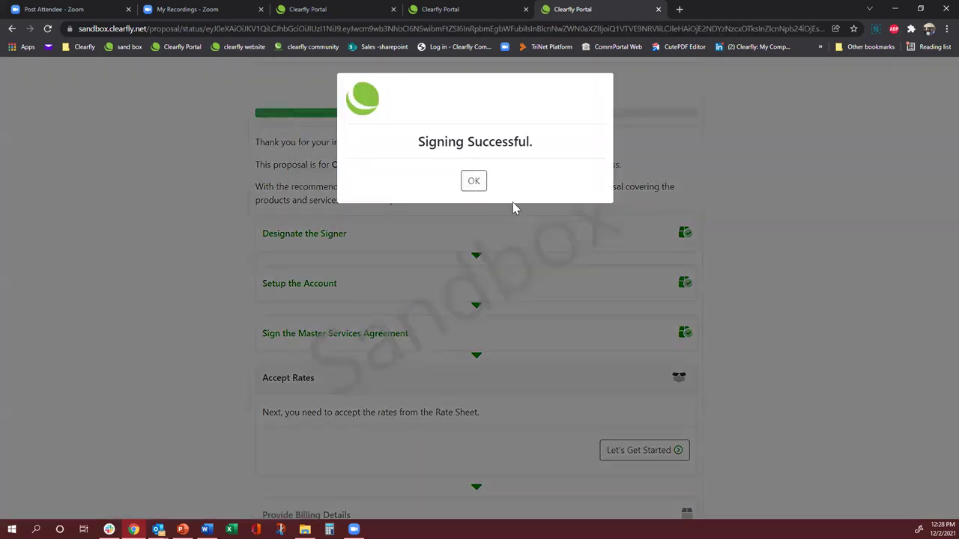
- Accept the listed rates and refresh so Accept Rates is checked and the proposal shows 60%
{"action": "left_click", "coordinate": [476, 187]}
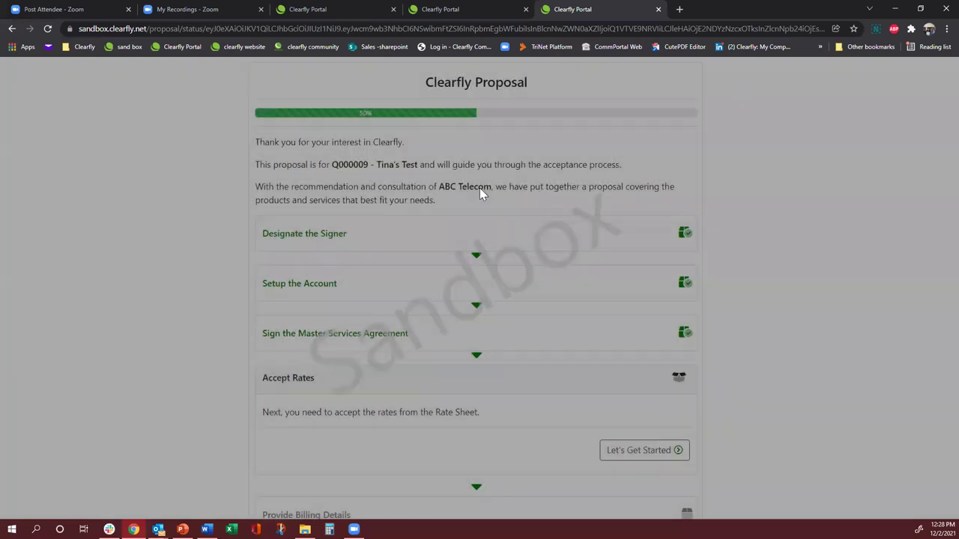
{"action": "scroll", "coordinate": [521, 221], "scroll_direction": "down", "scroll_amount": 1}
{"action": "scroll", "coordinate": [517, 209], "scroll_direction": "down", "scroll_amount": 1}
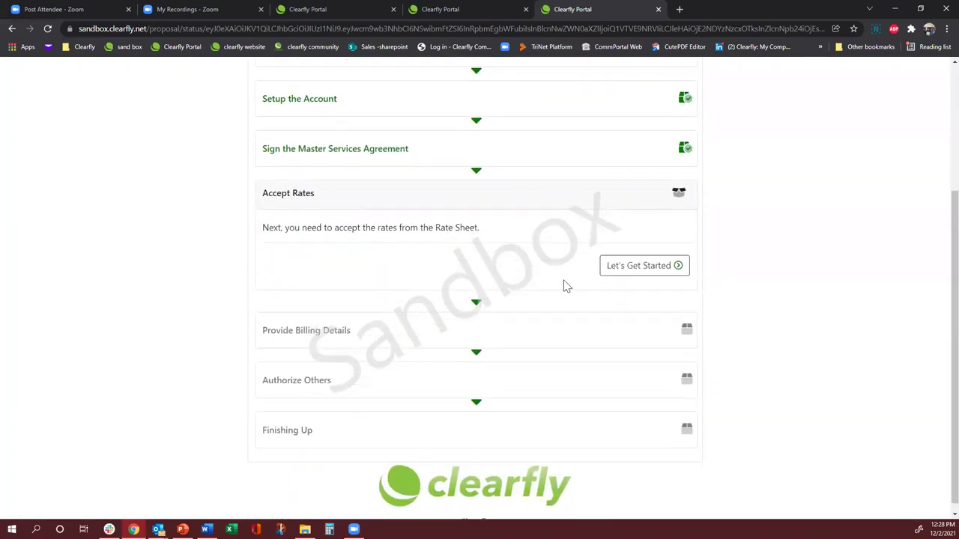
{"action": "left_click", "coordinate": [624, 281]}
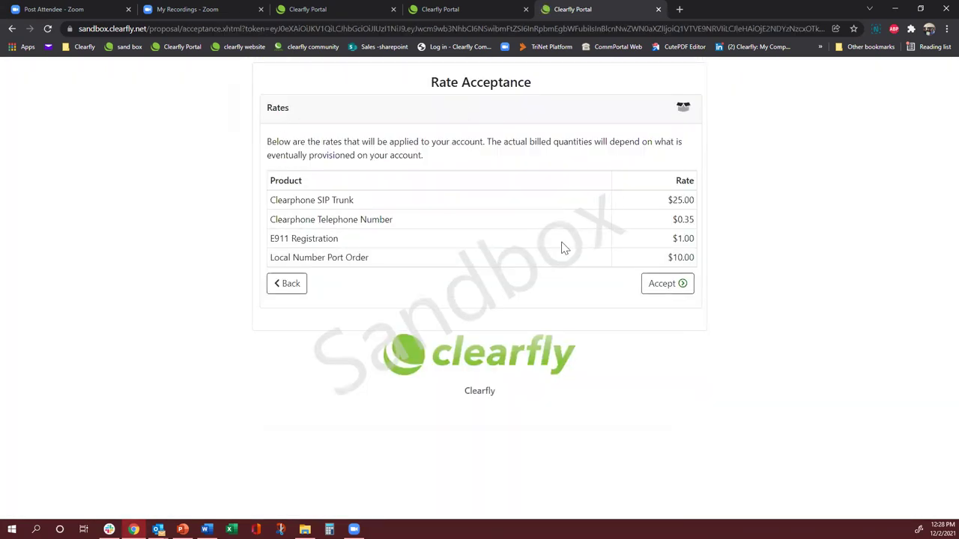
{"action": "left_click", "coordinate": [648, 286]}
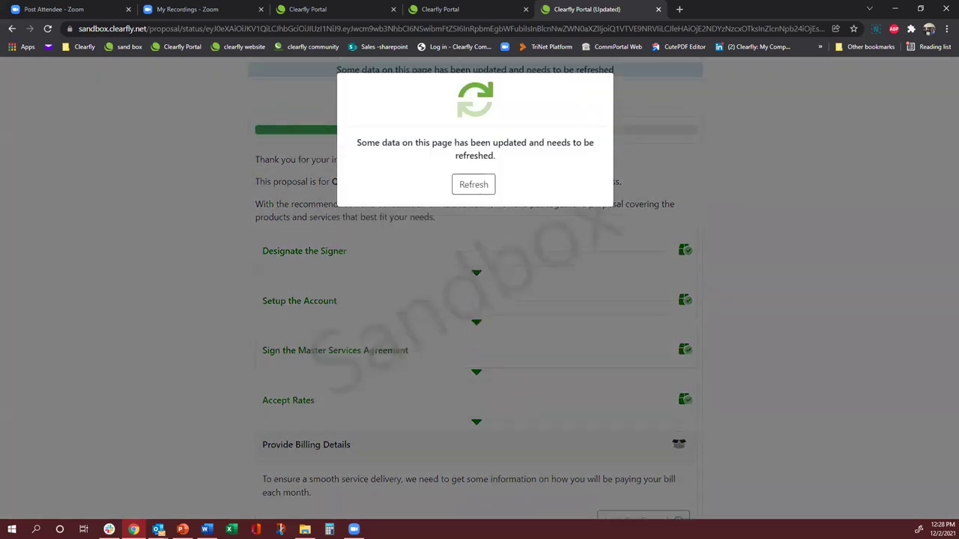
{"action": "left_click", "coordinate": [474, 188]}
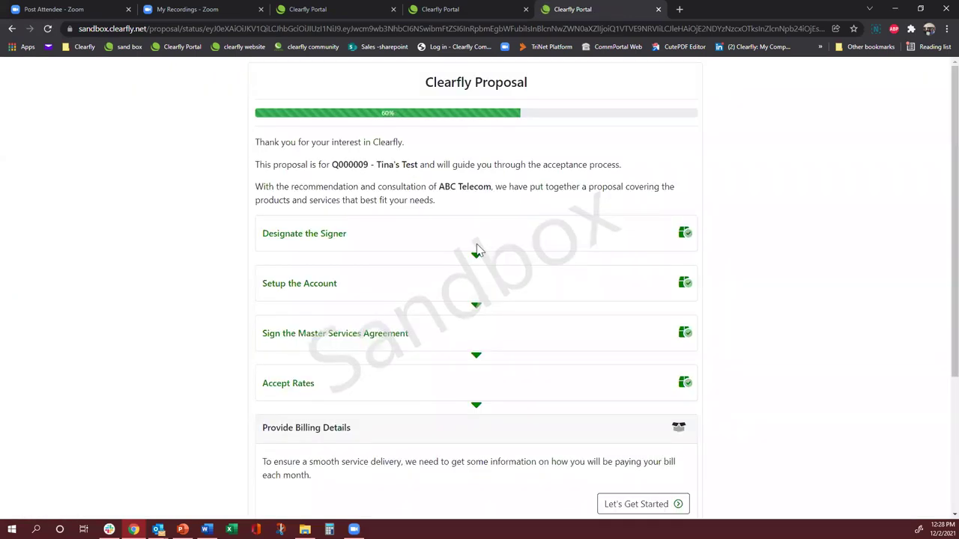
{"action": "scroll", "coordinate": [478, 250], "scroll_direction": "down", "scroll_amount": 3}
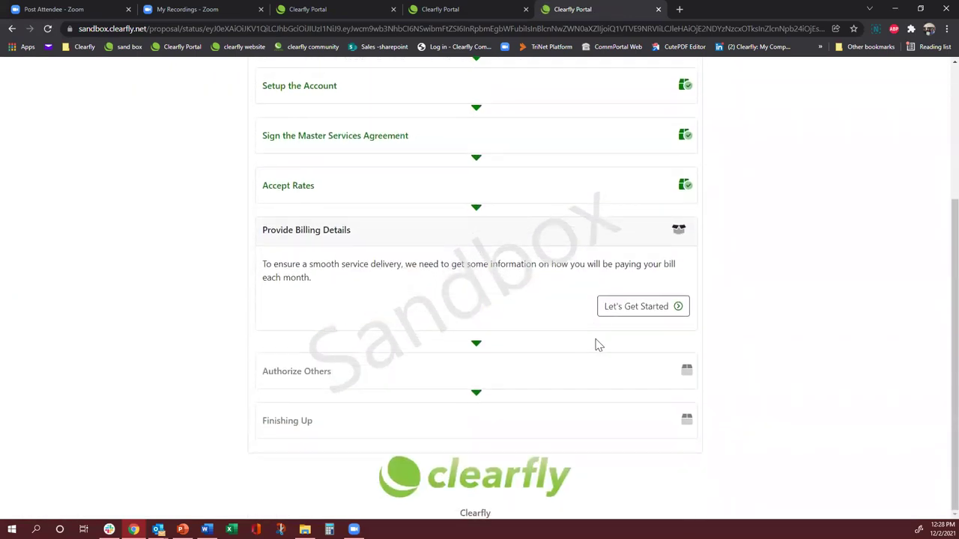
- Start Billing Setup and fill the Billing Contact name, e-mail and phone from a saved autofill entry
{"action": "left_click", "coordinate": [610, 310]}
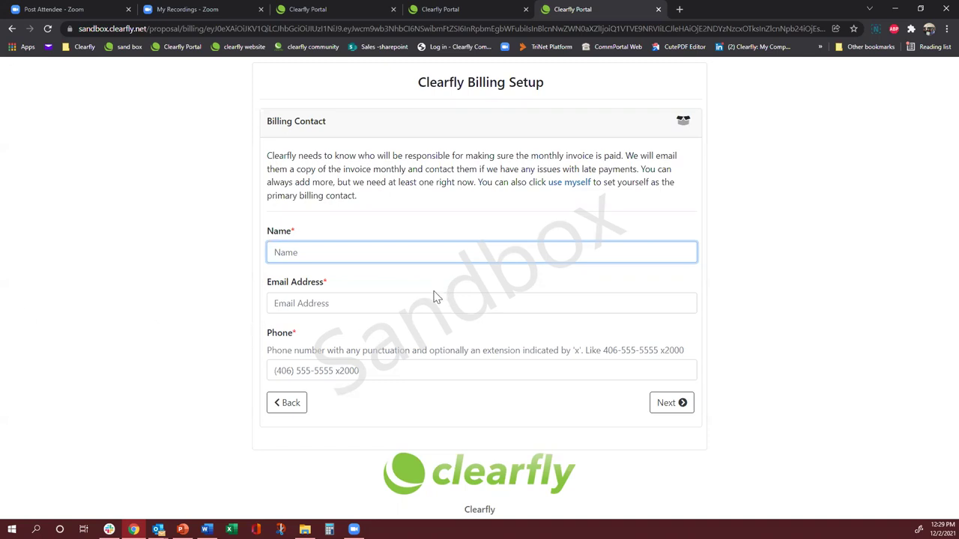
{"action": "left_click", "coordinate": [368, 259]}
{"action": "left_click", "coordinate": [323, 288]}
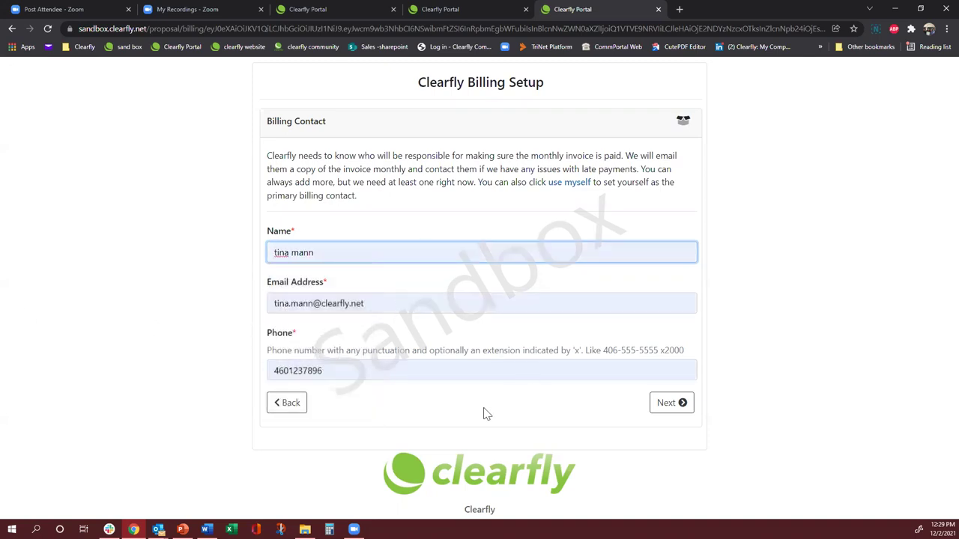
- Submit the billing contact, completing billing details at 70%, and bring up the Authorization Setup page
{"action": "left_click", "coordinate": [659, 404]}
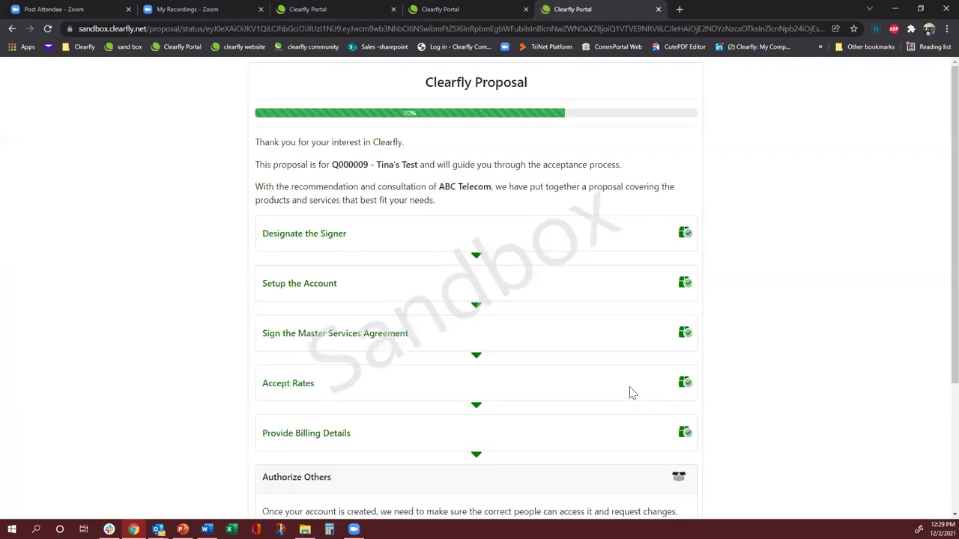
{"action": "scroll", "coordinate": [588, 359], "scroll_direction": "down", "scroll_amount": 3}
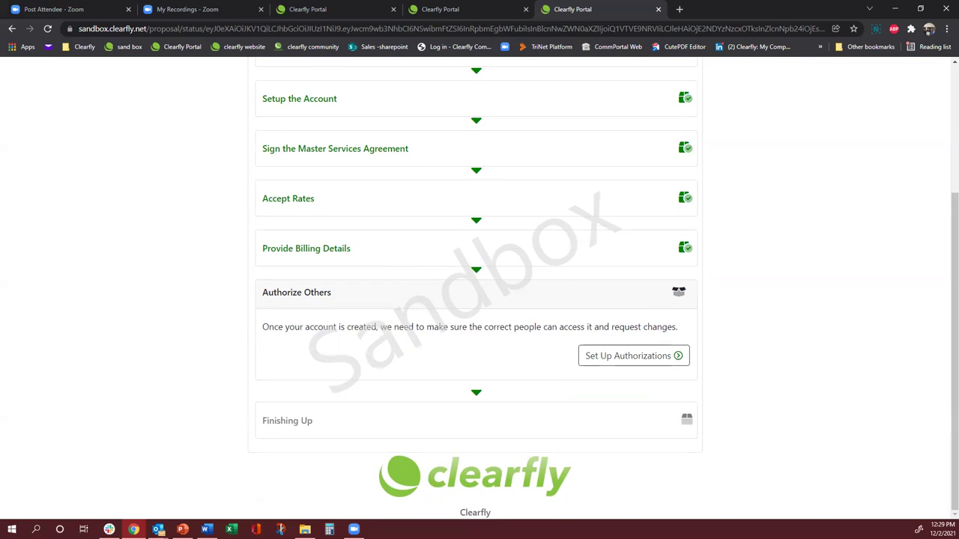
{"action": "left_click", "coordinate": [607, 366]}
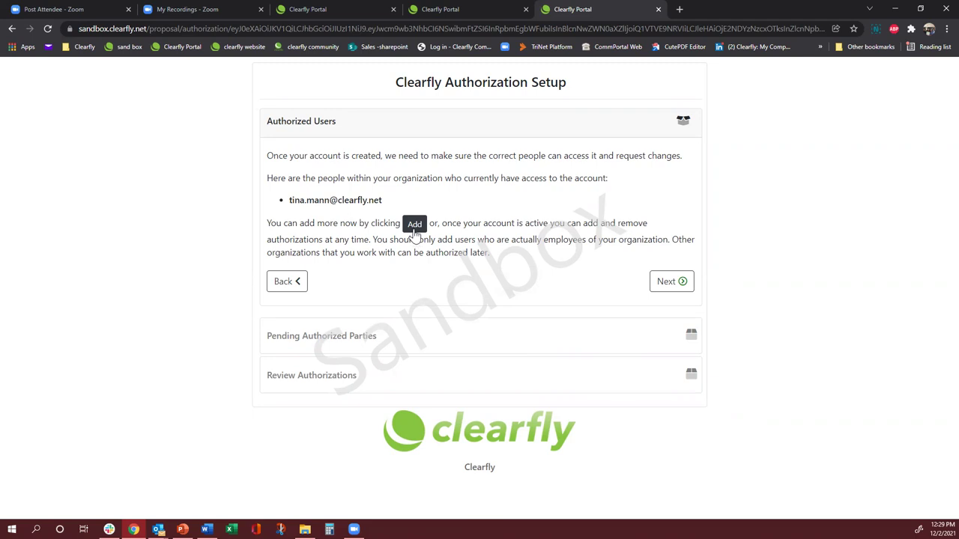
- Add a colleague from saved contacts as a second authorized user, then continue to third parties
{"action": "left_click", "coordinate": [414, 224]}
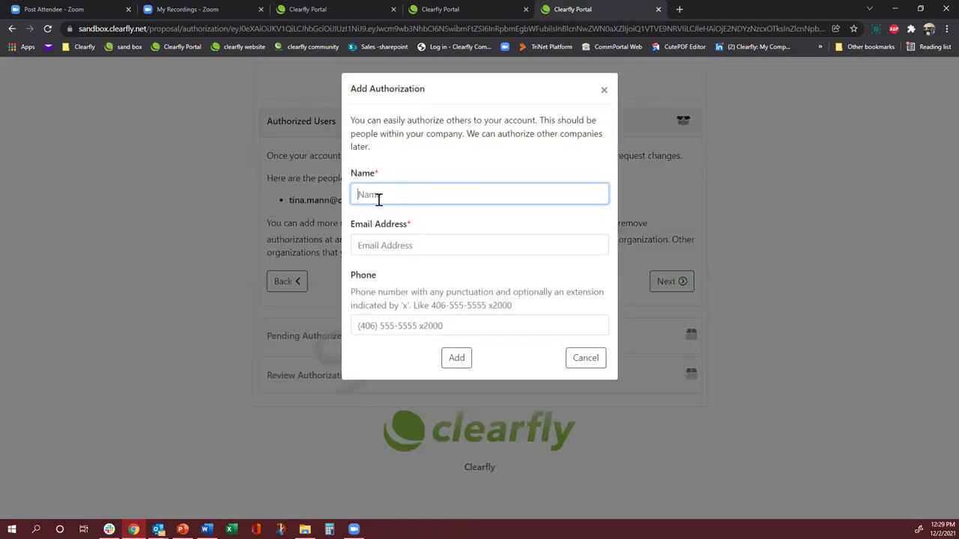
{"action": "left_click", "coordinate": [379, 197]}
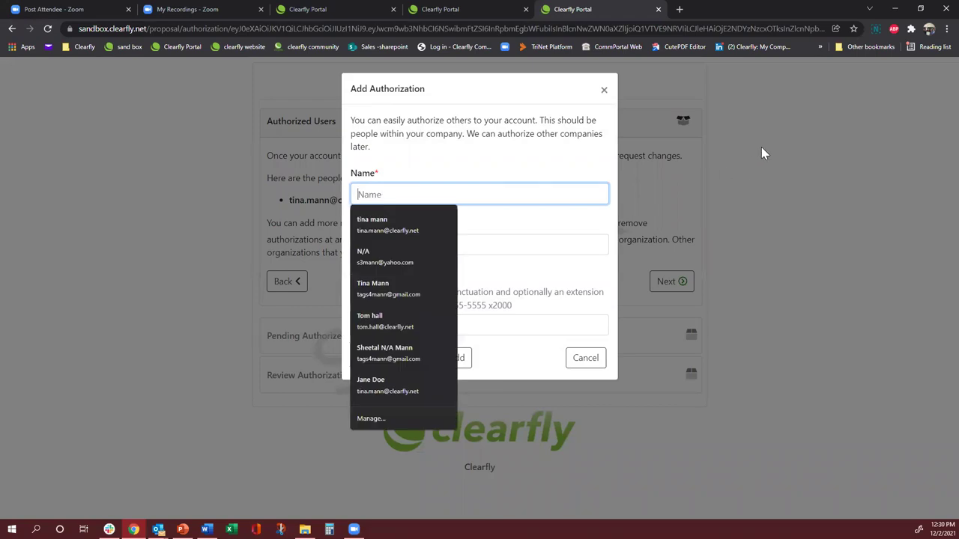
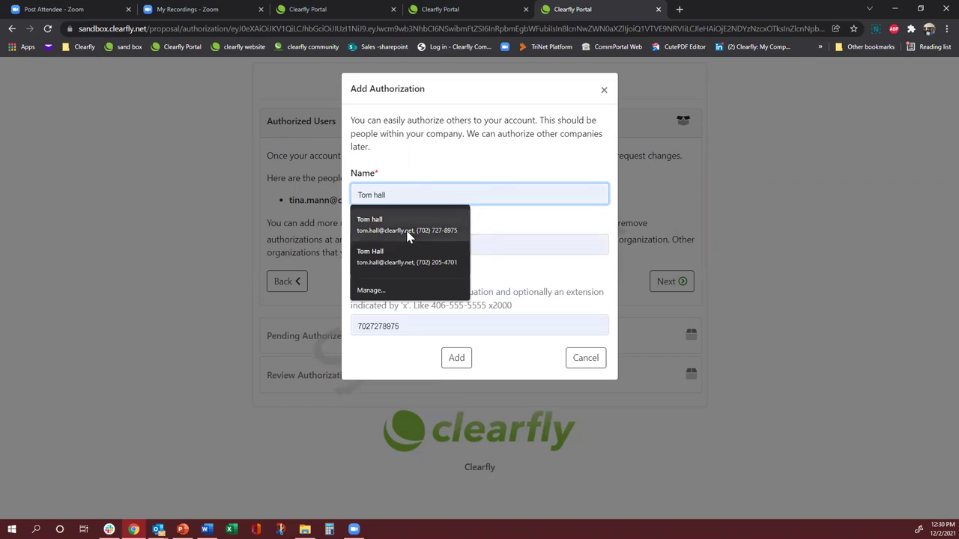
{"action": "left_click", "coordinate": [409, 236]}
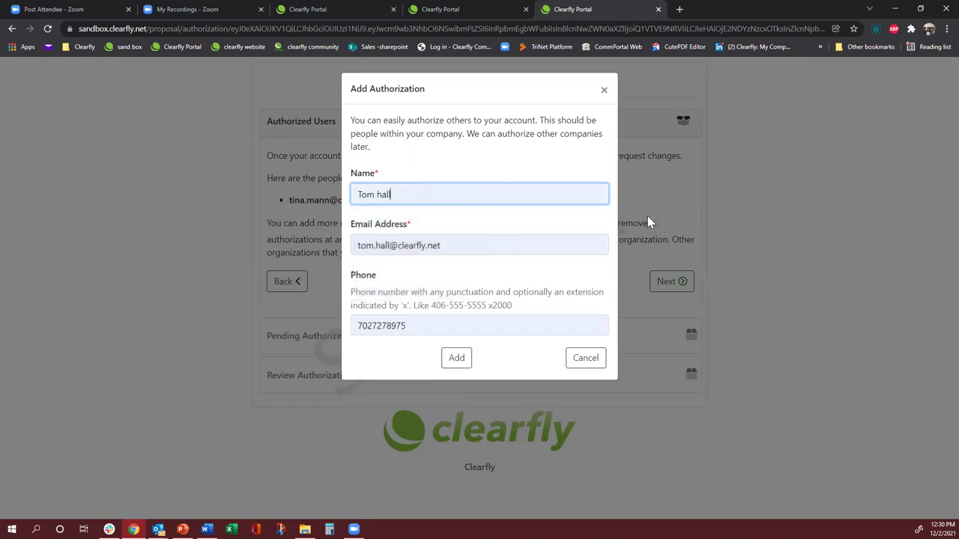
{"action": "left_click", "coordinate": [455, 357]}
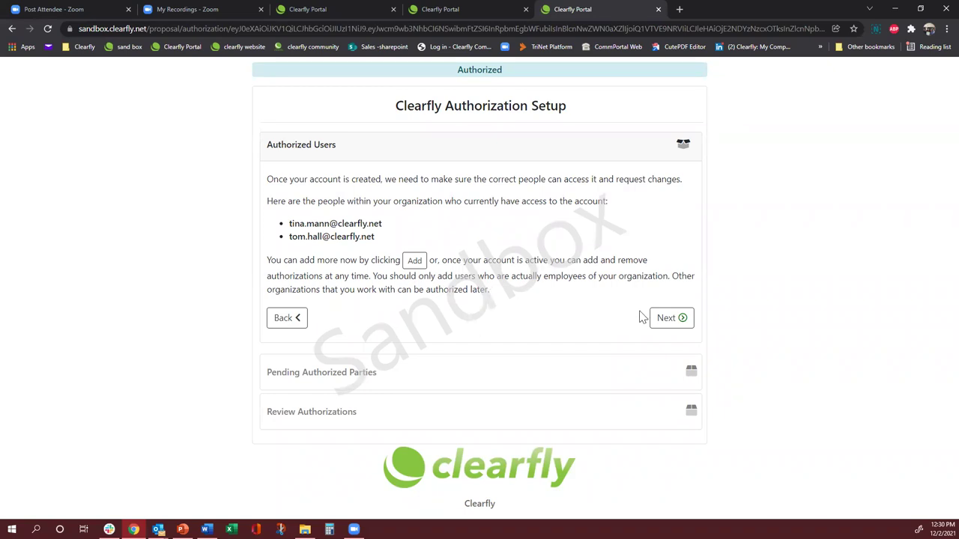
{"action": "left_click", "coordinate": [675, 320]}
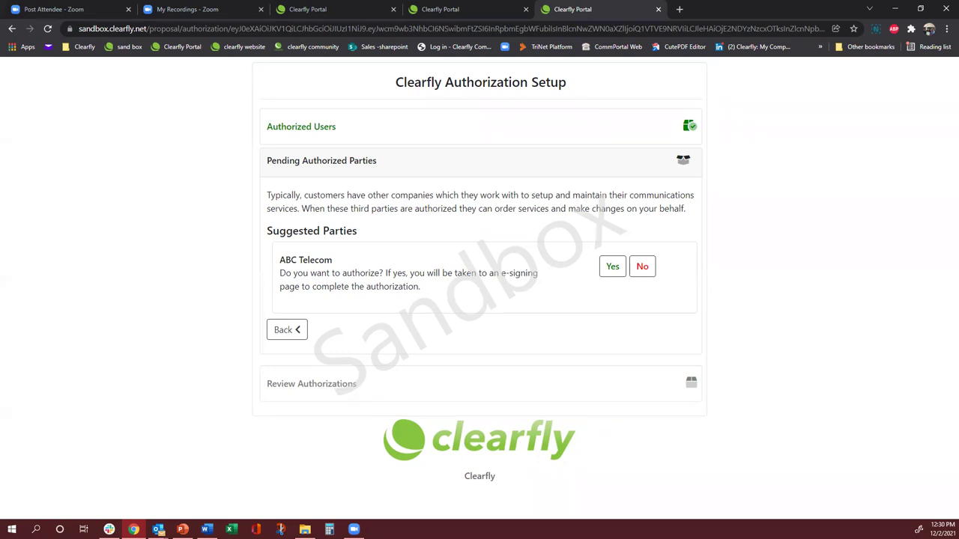
- Choose to authorize ABC Telecom and open the generated DOC7 Third Party LOA for e-signing
{"action": "left_click", "coordinate": [618, 272]}
{"action": "left_click", "coordinate": [613, 274]}
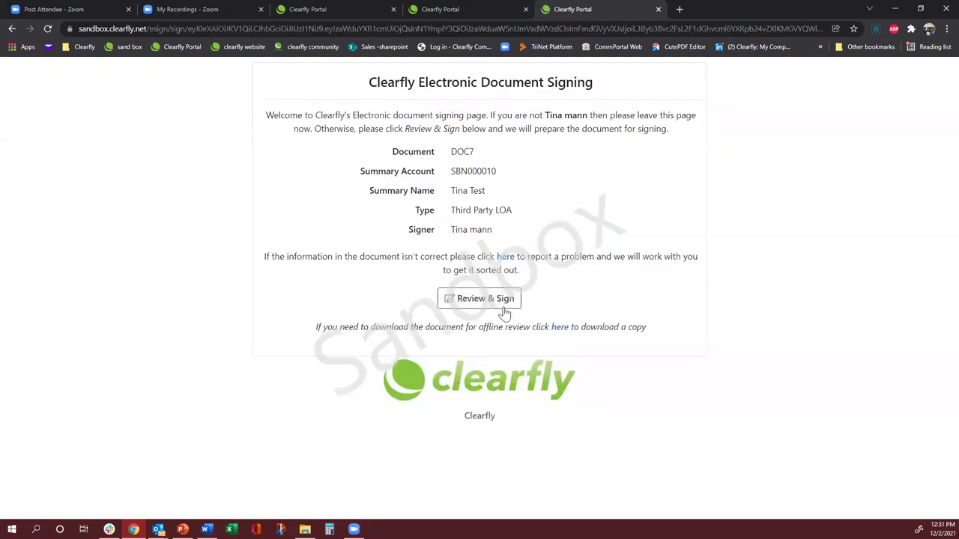
- E-sign the ABC Telecom Letter of Agency with a typed signature in its required field
{"action": "left_click", "coordinate": [466, 304]}
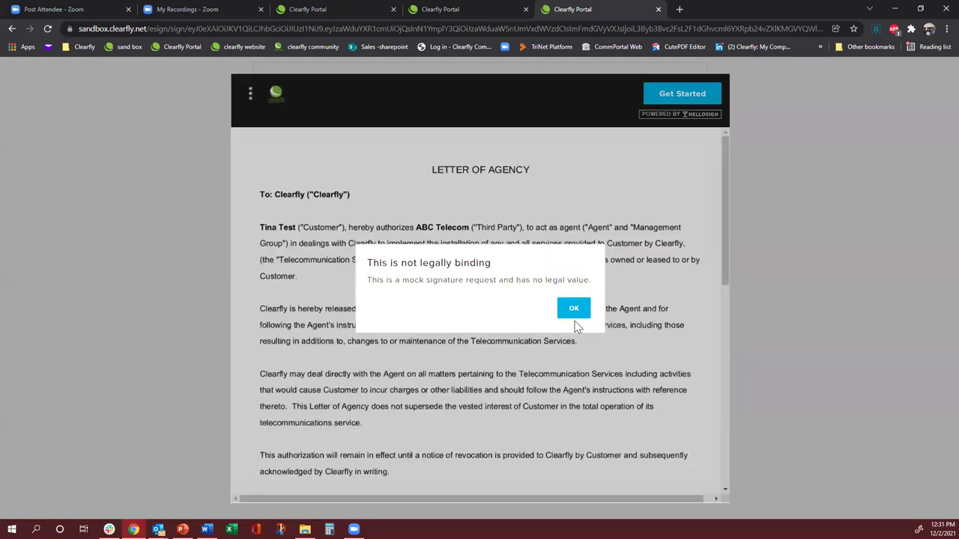
{"action": "left_click", "coordinate": [574, 309]}
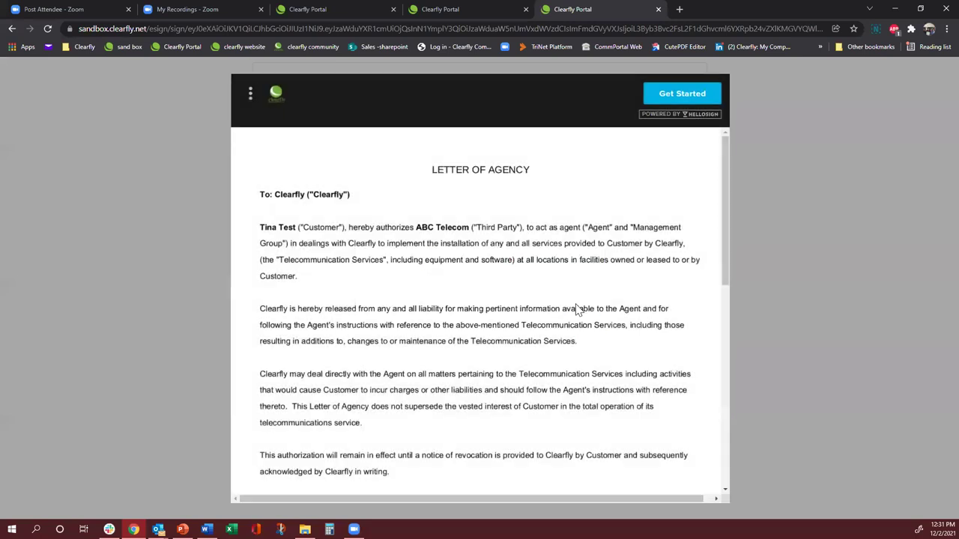
{"action": "left_click", "coordinate": [674, 97]}
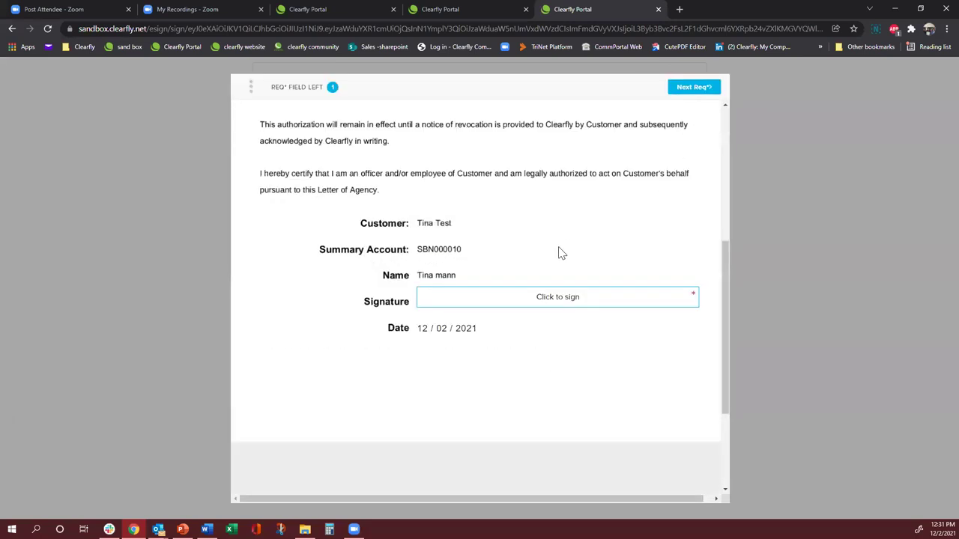
{"action": "left_click", "coordinate": [494, 310]}
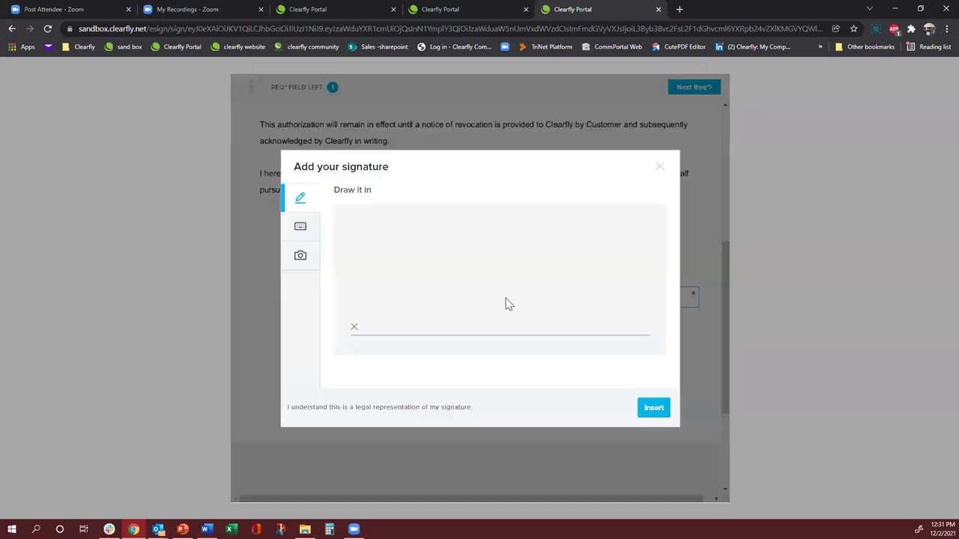
{"action": "left_click", "coordinate": [296, 229]}
{"action": "left_click", "coordinate": [656, 413]}
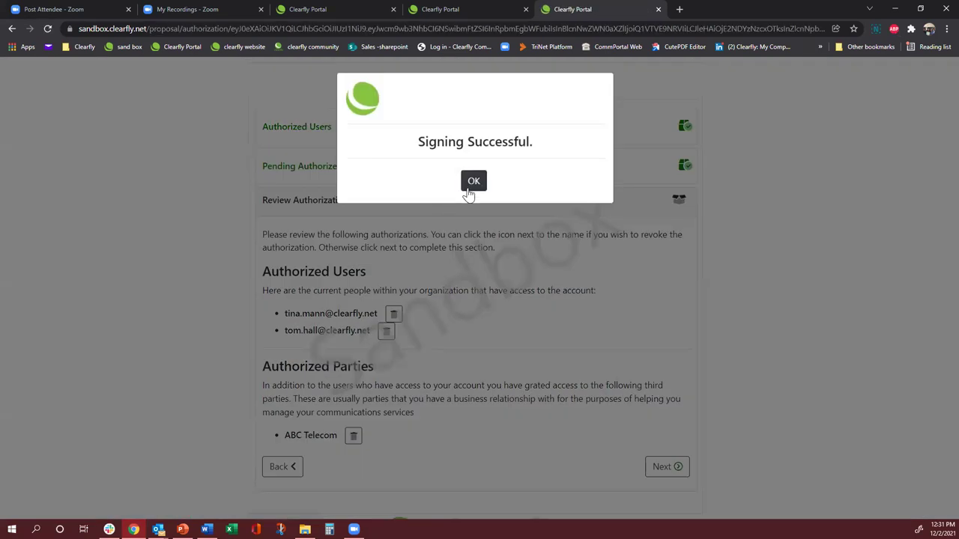
- Finish Review Authorizations and complete the Finishing Up step, bringing proposal Q000009 to 100%
{"action": "left_click", "coordinate": [474, 182]}
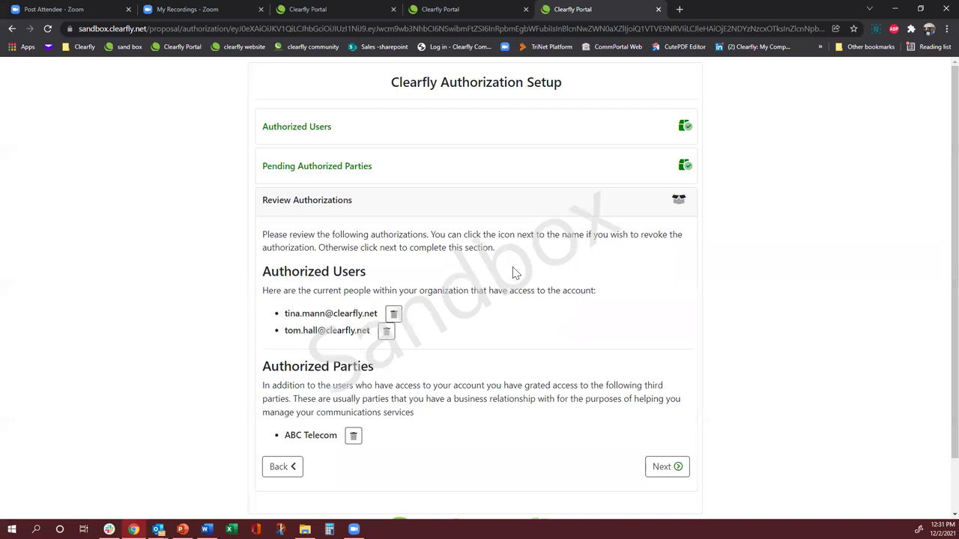
{"action": "scroll", "coordinate": [515, 273], "scroll_direction": "down", "scroll_amount": 1}
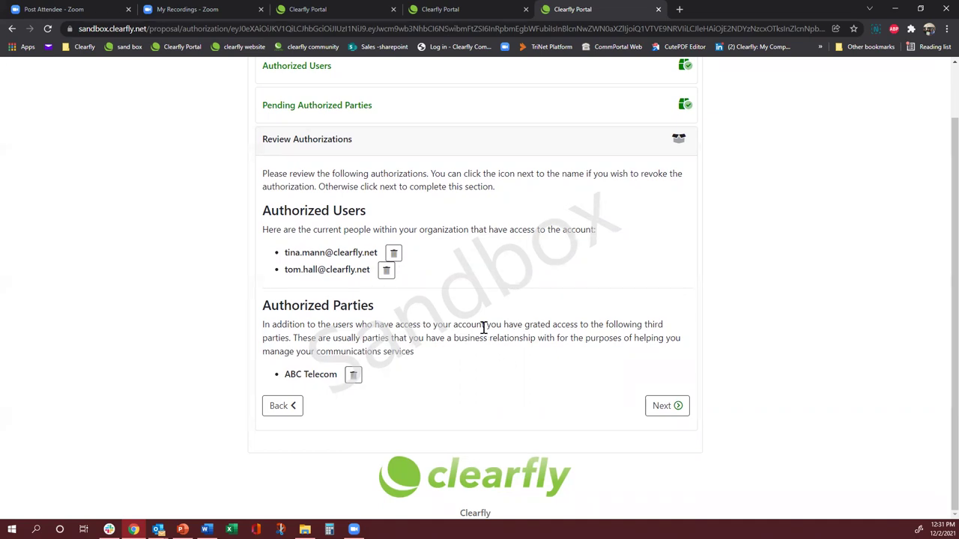
{"action": "scroll", "coordinate": [484, 328], "scroll_direction": "up", "scroll_amount": 1}
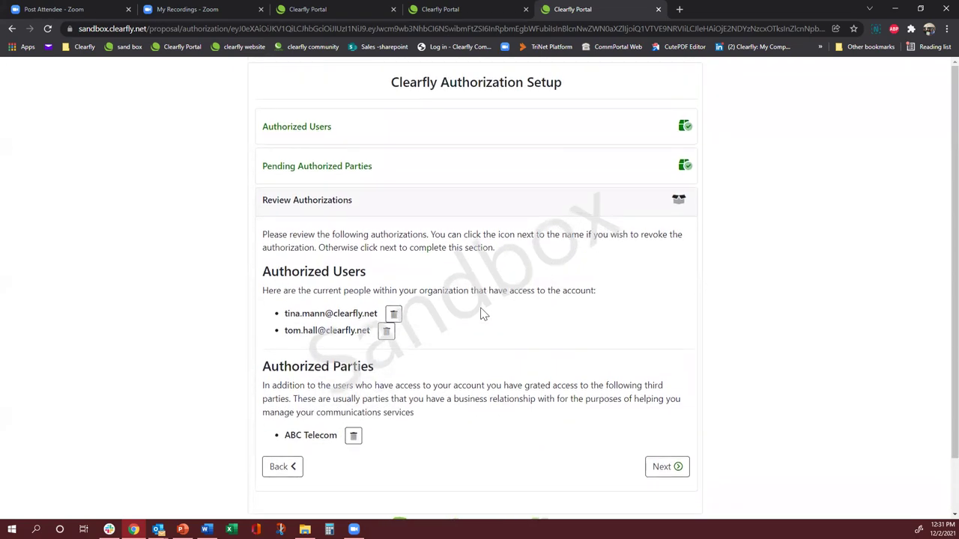
{"action": "scroll", "coordinate": [524, 359], "scroll_direction": "down", "scroll_amount": 1}
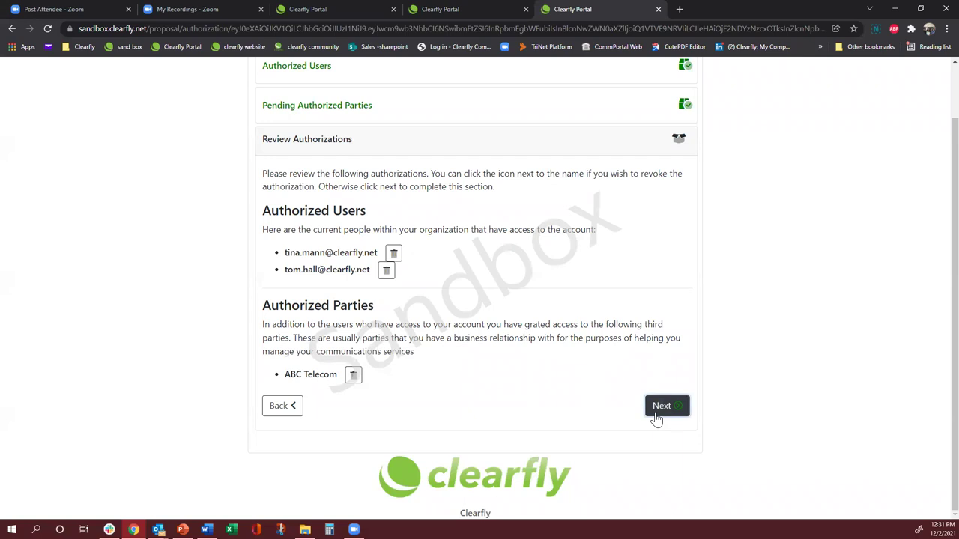
{"action": "left_click", "coordinate": [659, 407]}
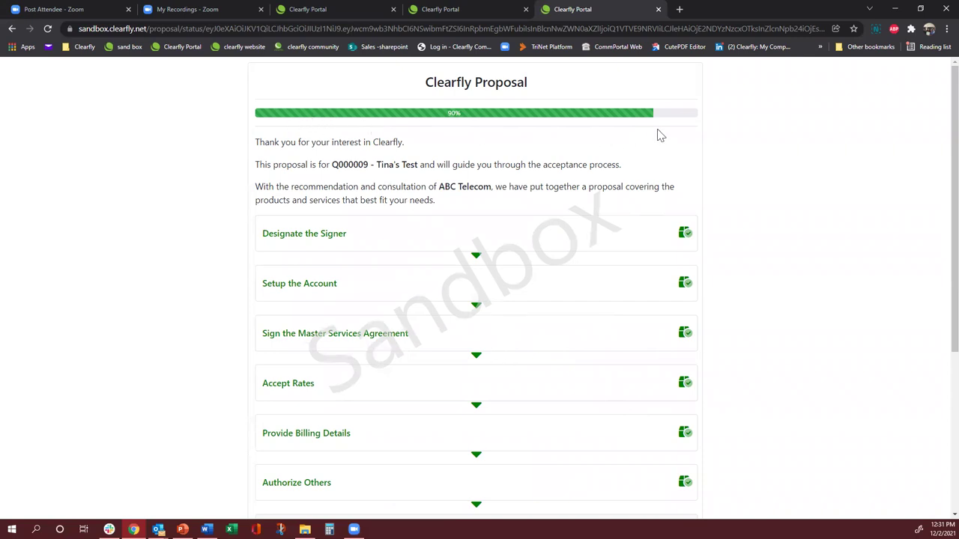
{"action": "scroll", "coordinate": [552, 291], "scroll_direction": "down", "scroll_amount": 4}
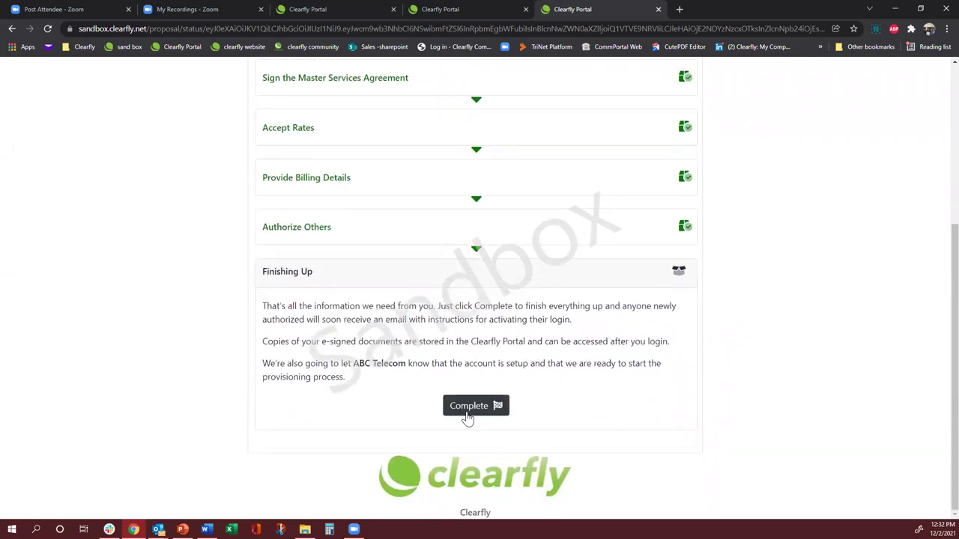
{"action": "left_click", "coordinate": [468, 413]}
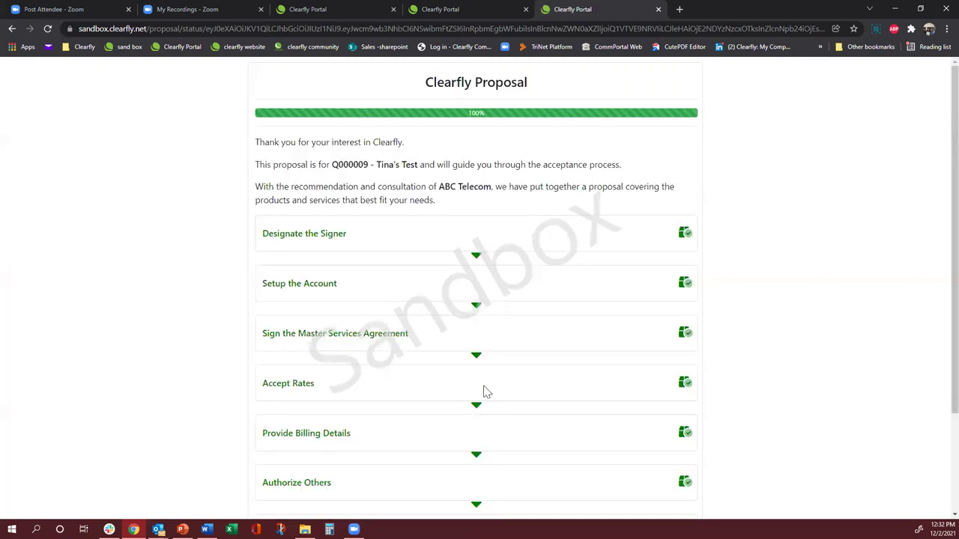
{"action": "scroll", "coordinate": [512, 364], "scroll_direction": "down", "scroll_amount": 1}
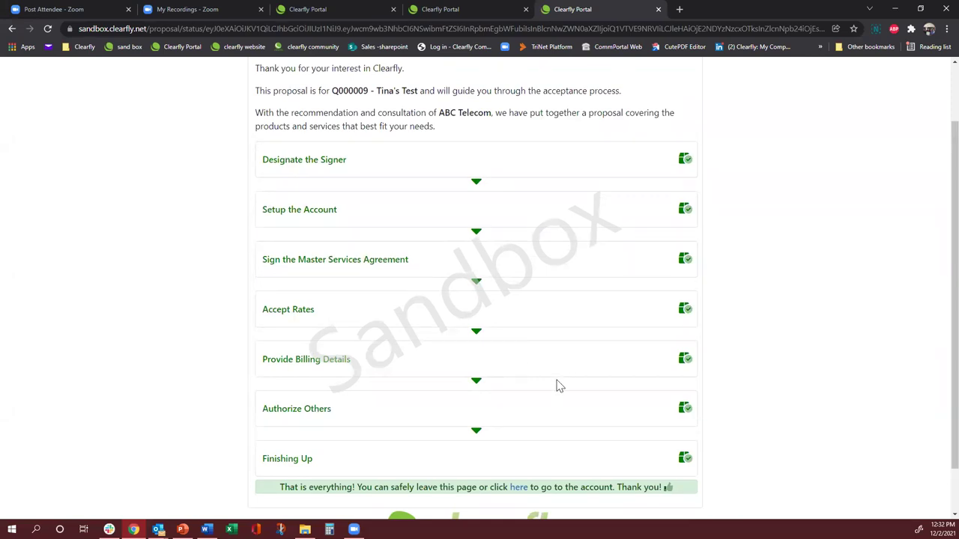
{"action": "scroll", "coordinate": [558, 386], "scroll_direction": "down", "scroll_amount": 1}
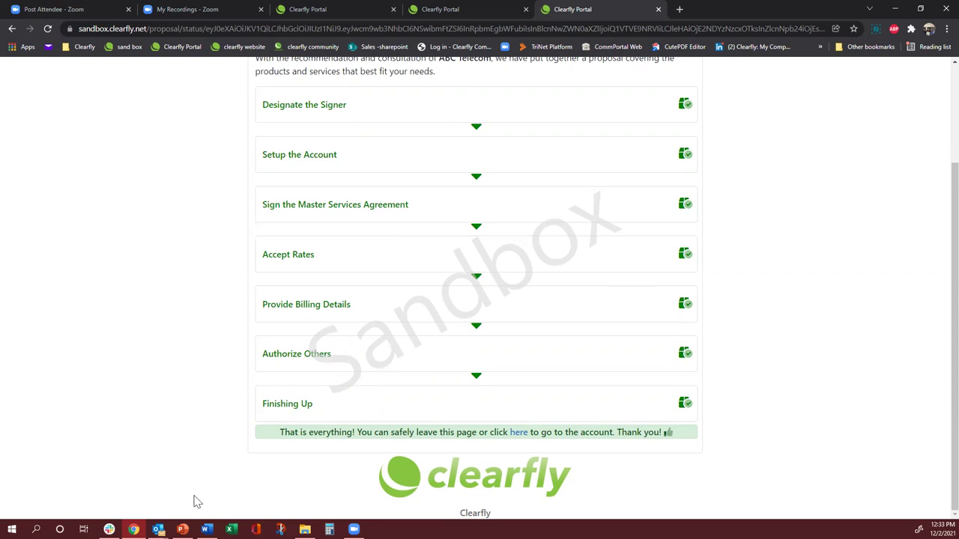
{"action": "mouse_move", "coordinate": [182, 530]}
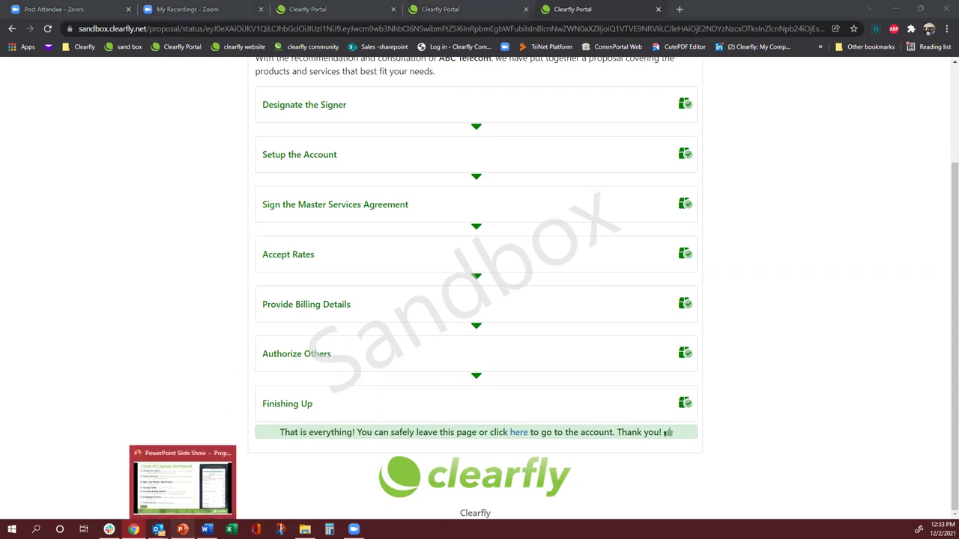
- Return to the PowerPoint slide show and advance to slide 6, Clearfly Sales Contacts
{"action": "left_click", "coordinate": [183, 486]}
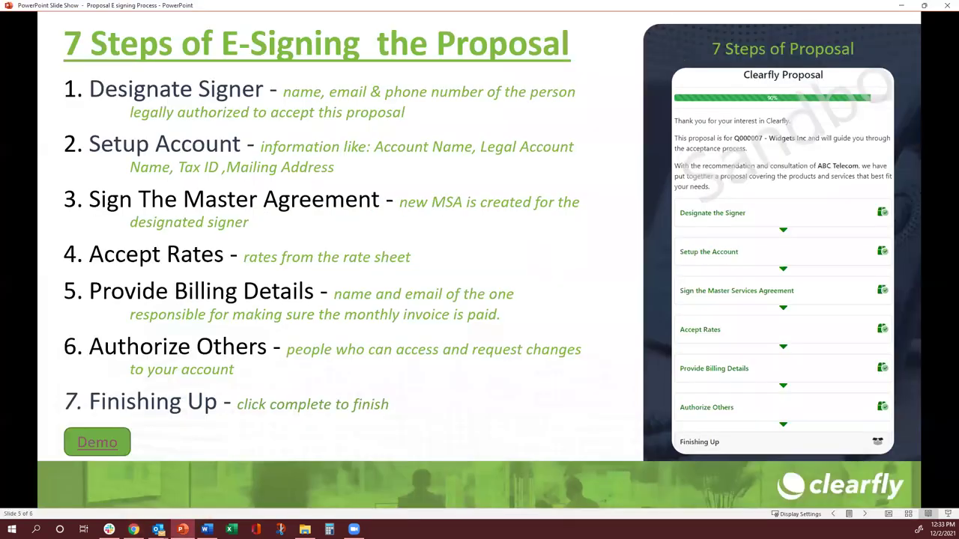
{"action": "left_click", "coordinate": [334, 361]}
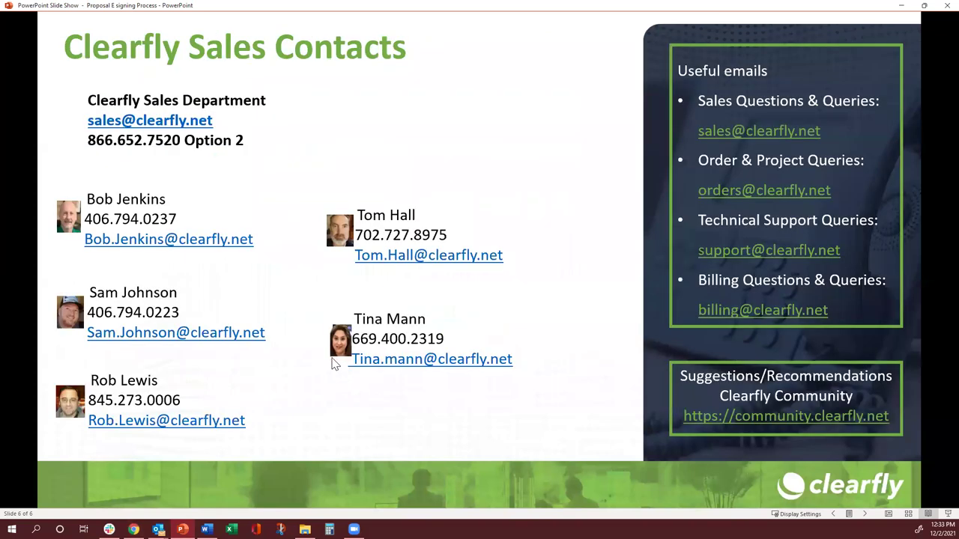